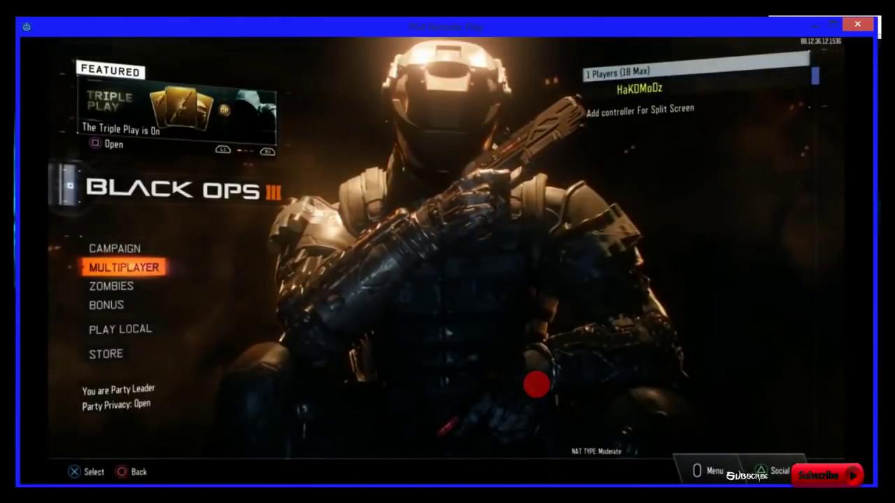
Enlarge the Remote Play window and open the console's Settings, moving to the Network entry
{"action": "mouse_move", "coordinate": [536, 443]}
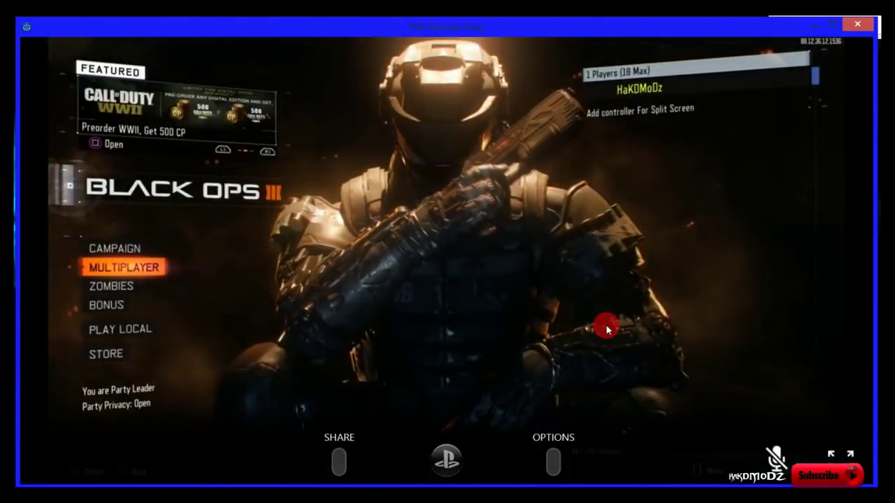
{"action": "key", "text": "Up"}
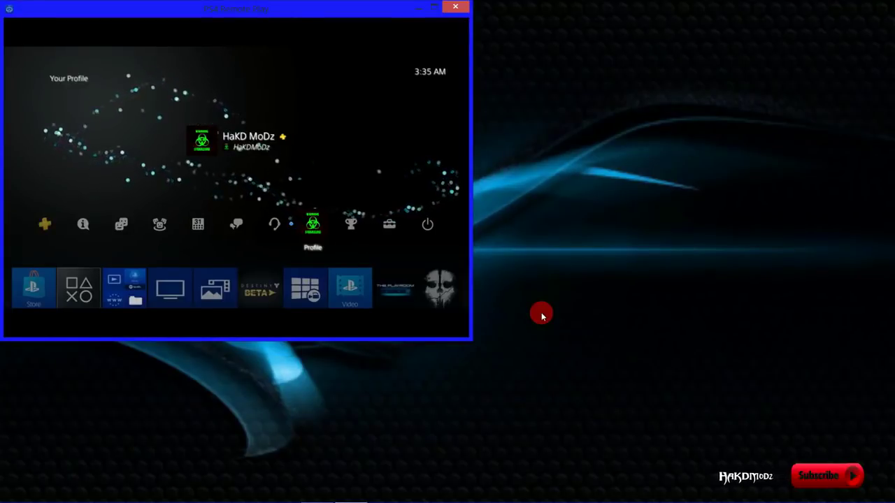
{"action": "left_click", "coordinate": [434, 8]}
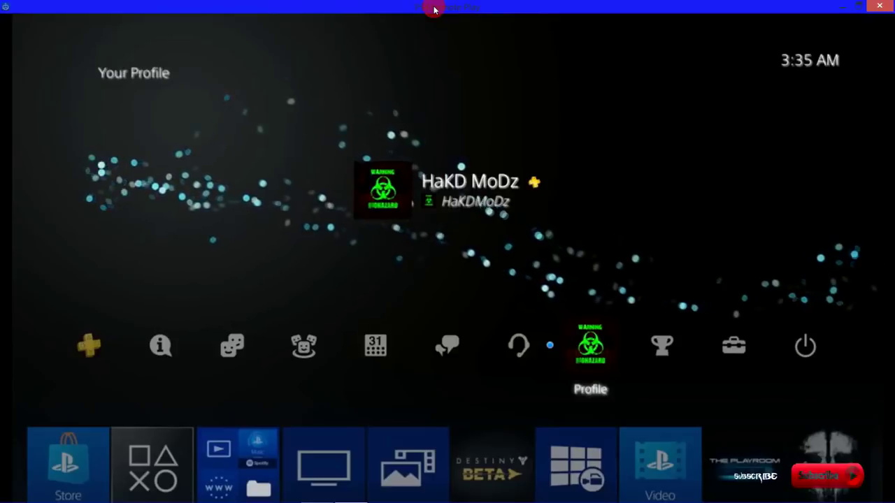
{"action": "key", "text": "Right"}
{"action": "key", "text": "Right"}
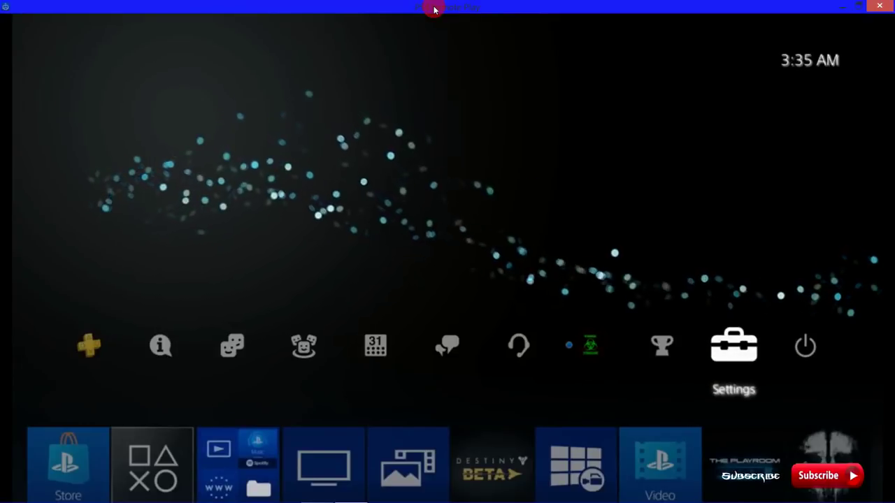
{"action": "key", "text": "Return"}
{"action": "key", "text": "Down"}
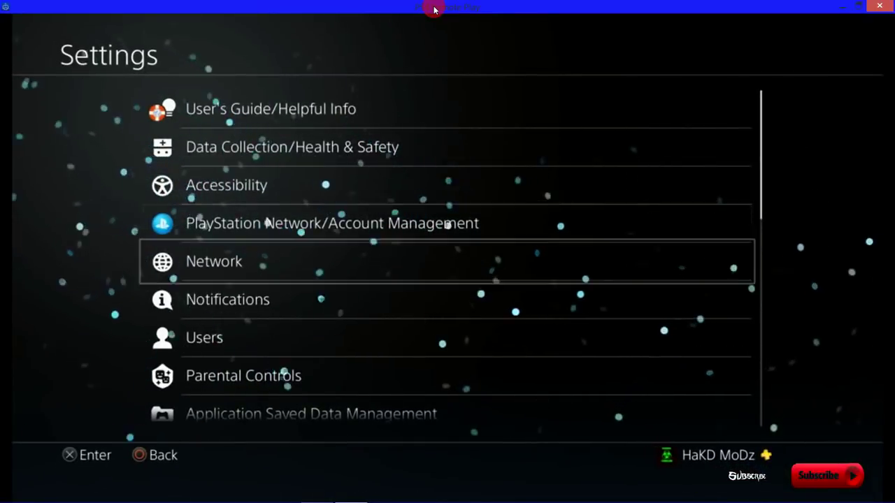
Open the console's Network settings and view the connection status
{"action": "key", "text": "Return"}
{"action": "key", "text": "Down"}
{"action": "key", "text": "Down"}
{"action": "key", "text": "Down"}
{"action": "key", "text": "Down"}
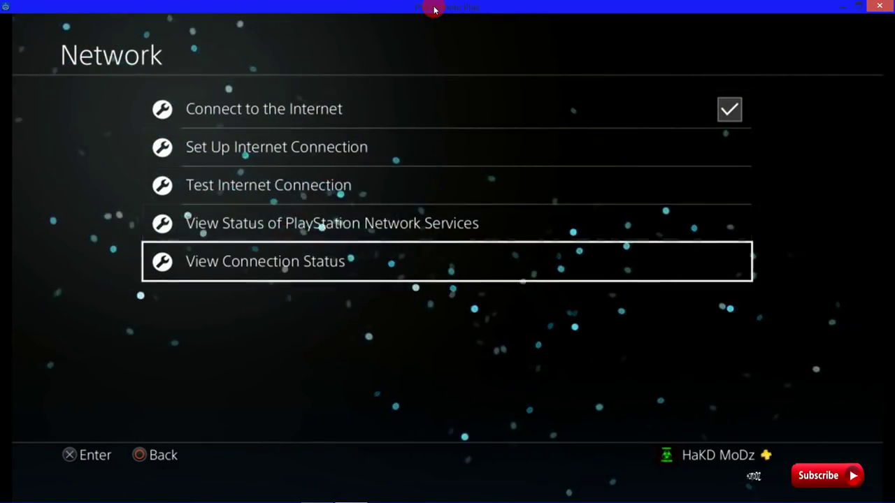
{"action": "key", "text": "Return"}
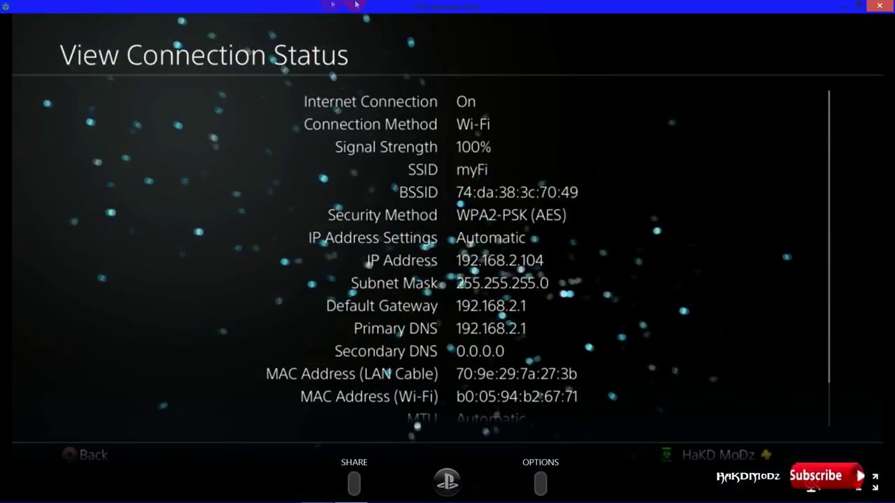
Shrink the Remote Play window aside, discard the unsaved text document and open a blank Notepad document
{"action": "left_click_drag", "start_coordinate": [392, 4], "coordinate": [231, 23]}
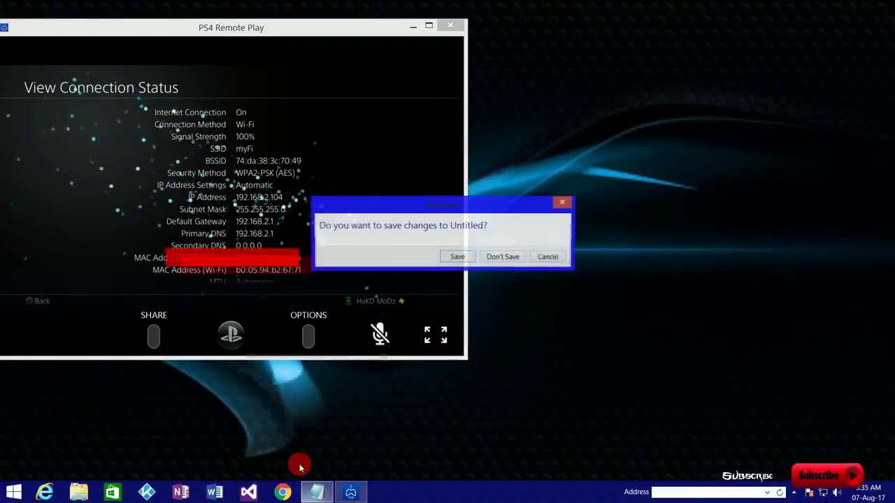
{"action": "left_click", "coordinate": [501, 257]}
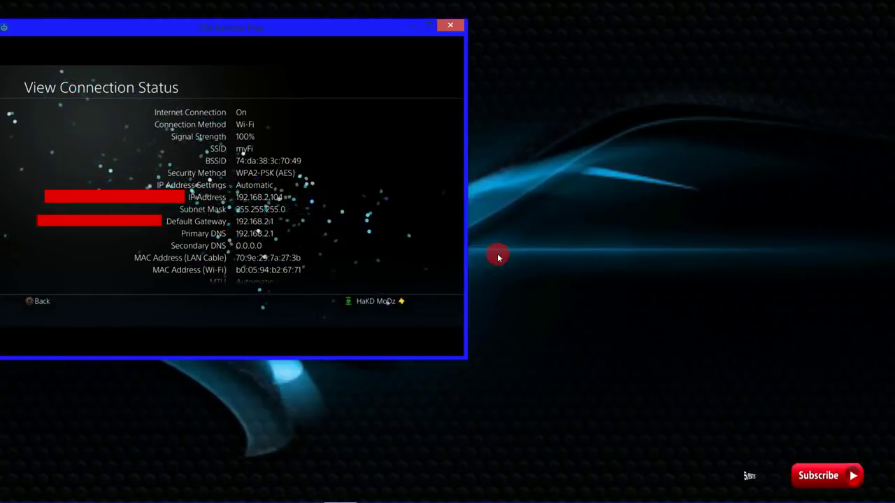
{"action": "key", "text": "super+r"}
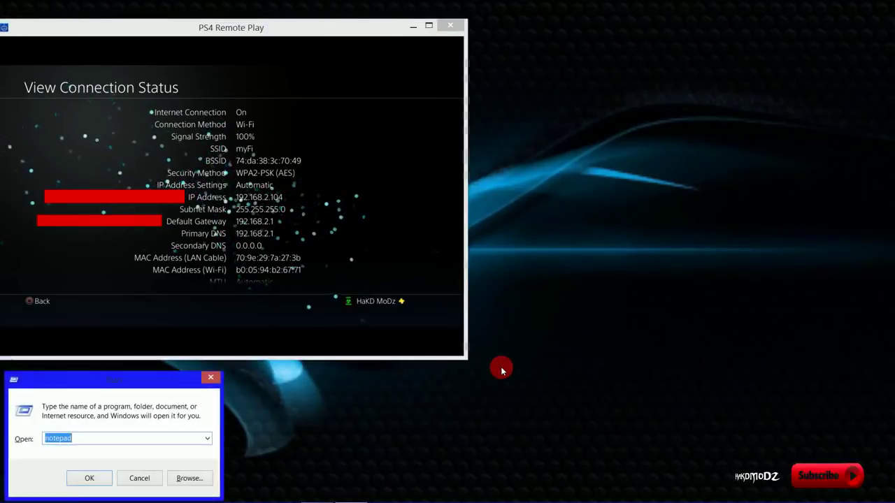
{"action": "key", "text": "Return"}
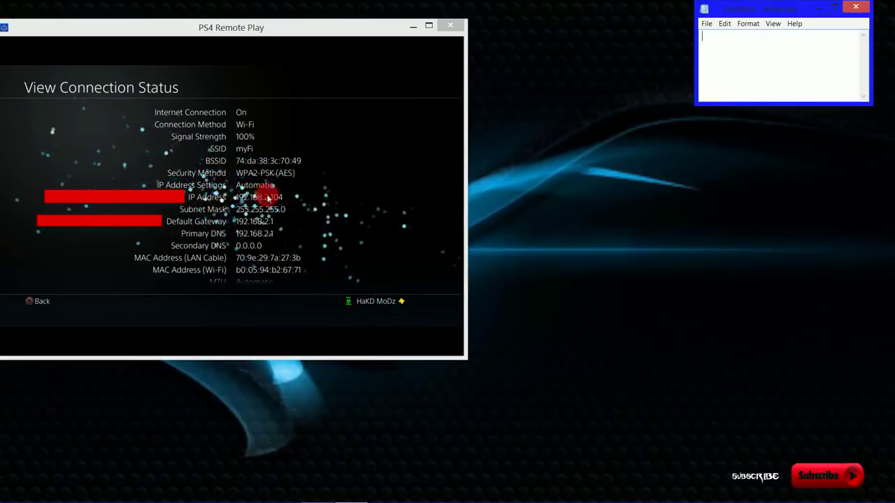
Note down the console's IP Address as 192.168.2.104 and its Default GateWay as 192.168.2.1 in Notepad
{"action": "left_click", "coordinate": [742, 81]}
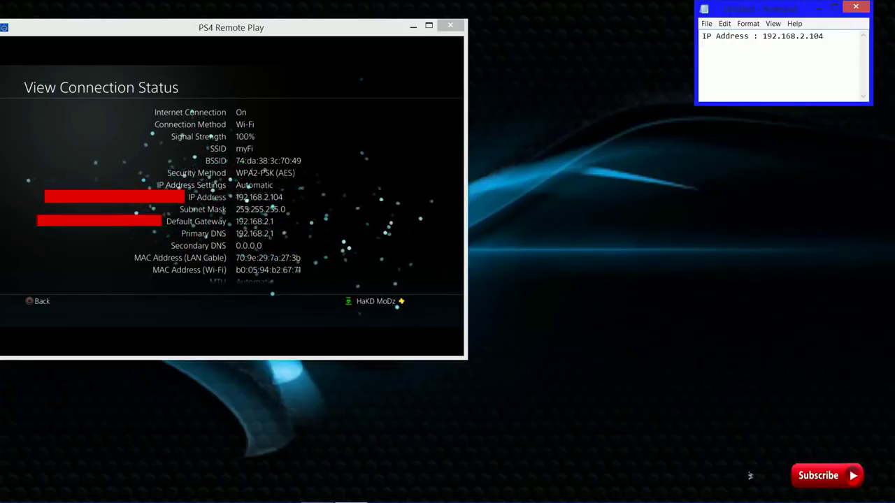
{"action": "key", "text": "Return"}
{"action": "type", "text": "Default GateWay: 192.168.2.1"}
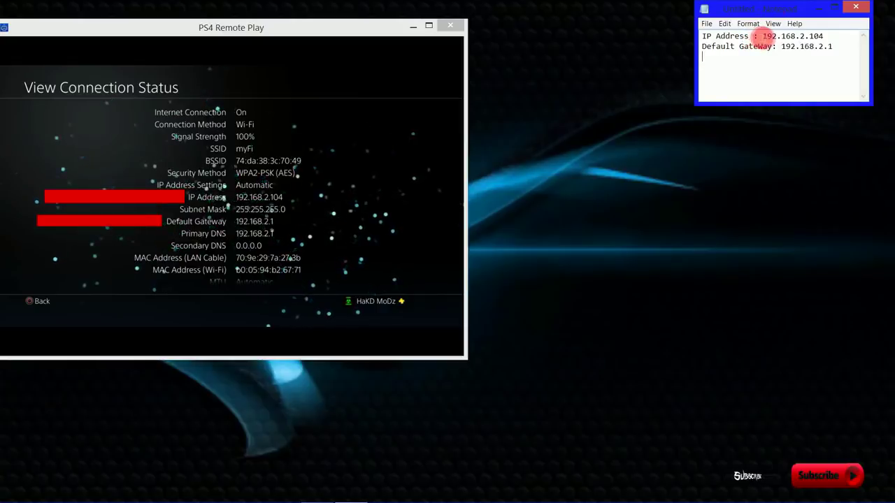
Put each address on its own line below its label, with a blank line between the two entries
{"action": "left_click", "coordinate": [762, 36]}
{"action": "key", "text": "Return"}
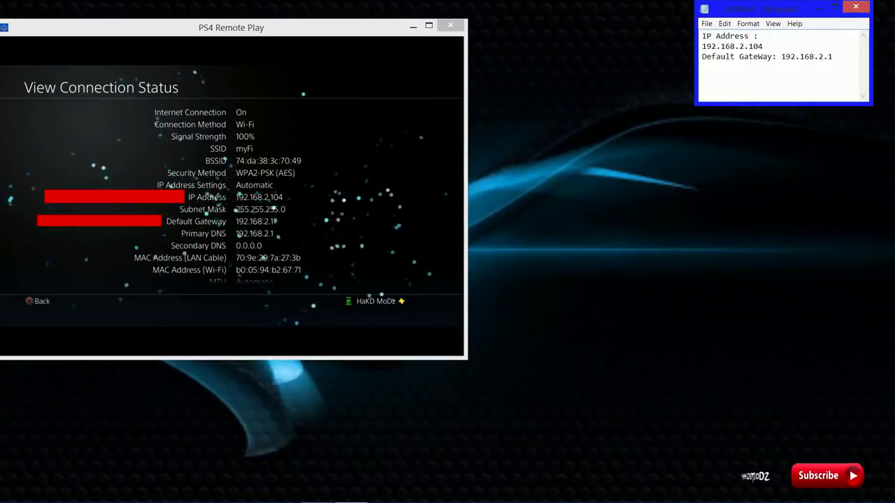
{"action": "key", "text": "Down"}
{"action": "key", "text": "Return"}
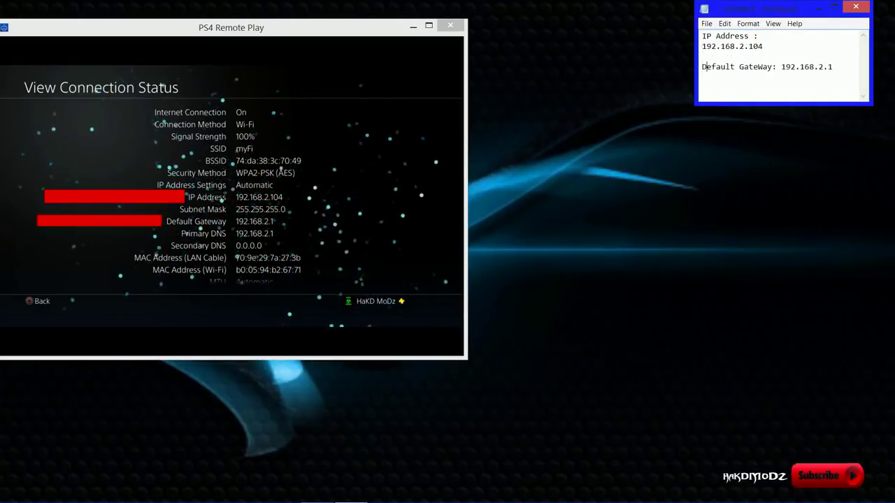
{"action": "key", "text": "Return"}
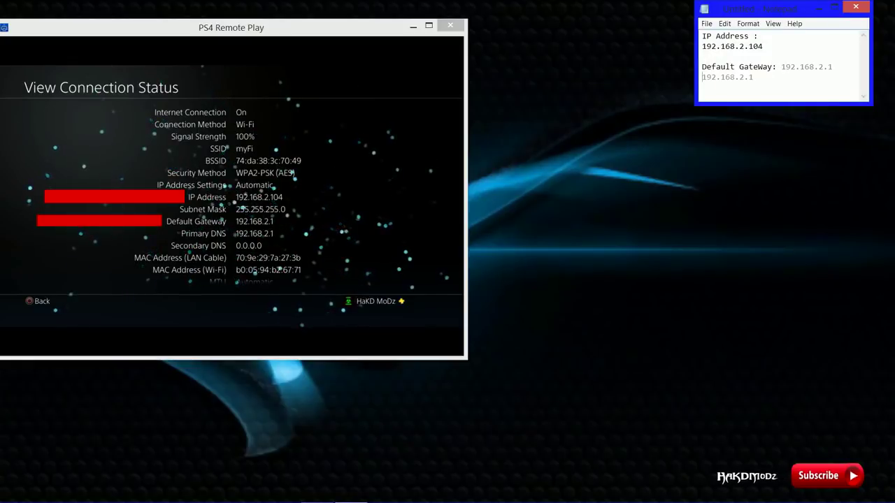
Copy the default gateway address 192.168.2.1 from the notes
{"action": "left_click", "coordinate": [767, 39]}
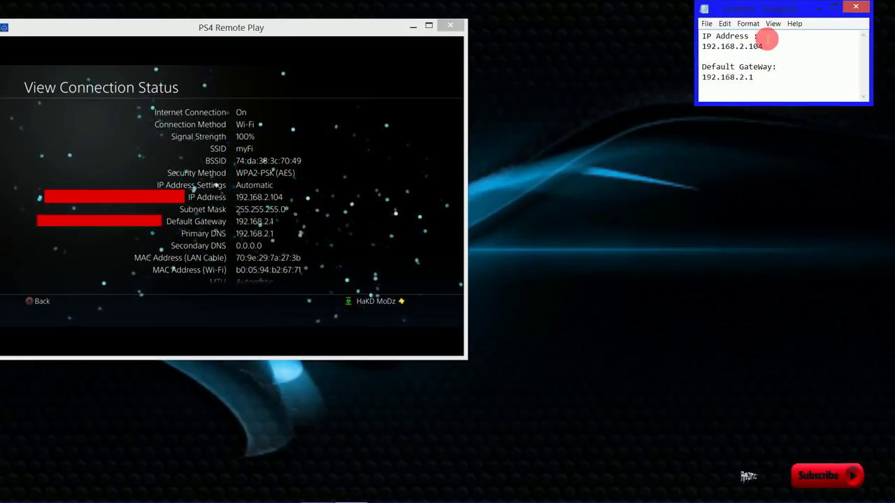
{"action": "key", "text": "shift+Right"}
{"action": "key", "text": "shift+Right"}
{"action": "key", "text": "shift+Right"}
{"action": "key", "text": "shift+Right"}
{"action": "key", "text": "shift+Right"}
{"action": "key", "text": "shift+Right"}
{"action": "key", "text": "shift+Right"}
{"action": "key", "text": "shift+Right"}
{"action": "key", "text": "shift+Right"}
{"action": "key", "text": "shift+Right"}
{"action": "key", "text": "shift+Right"}
{"action": "key", "text": "ctrl+c"}
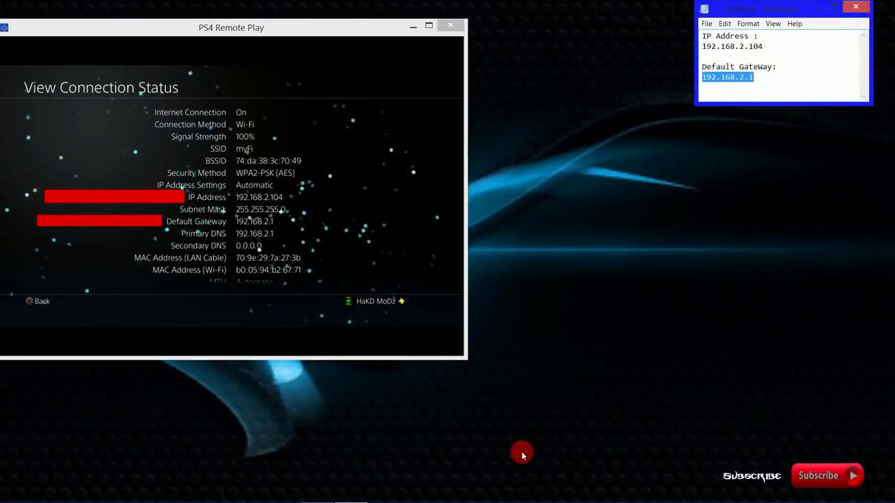
Switch to Chrome, go to 192.168.2.1 and log in to the router with the prefilled credentials
{"action": "mouse_move", "coordinate": [489, 500]}
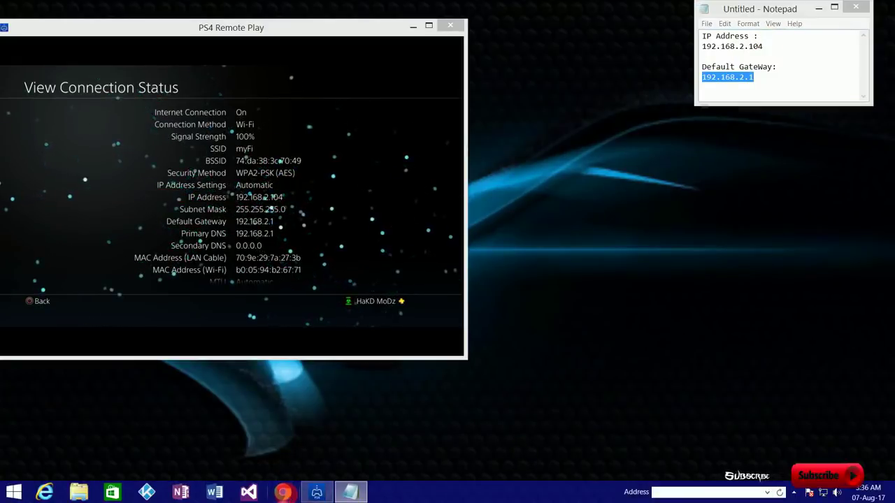
{"action": "left_click", "coordinate": [283, 493]}
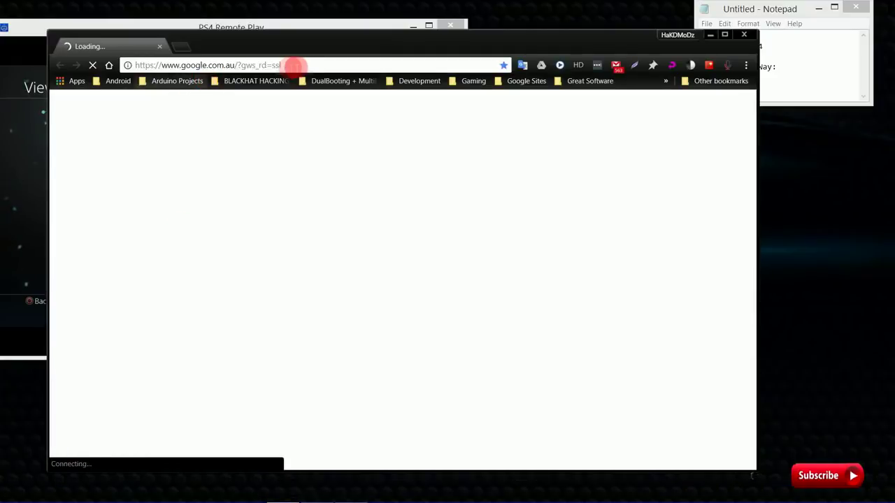
{"action": "left_click", "coordinate": [301, 65]}
{"action": "key", "text": "ctrl+v"}
{"action": "key", "text": "Return"}
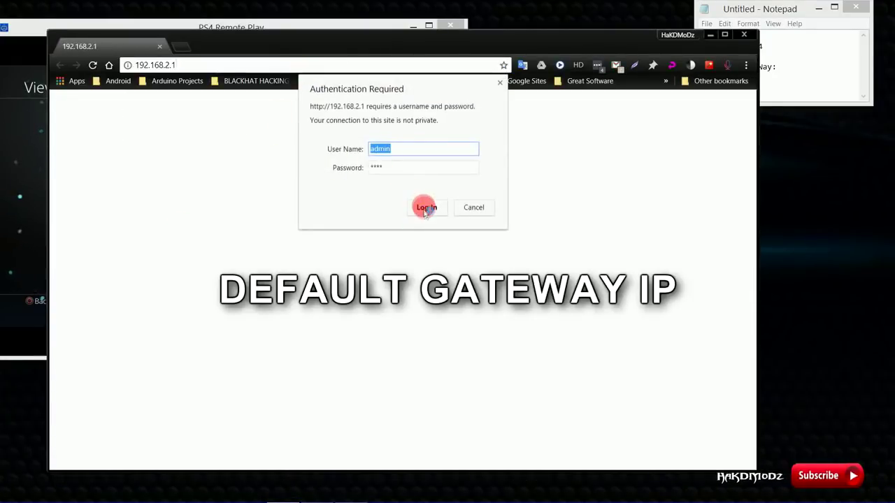
{"action": "left_click", "coordinate": [424, 208]}
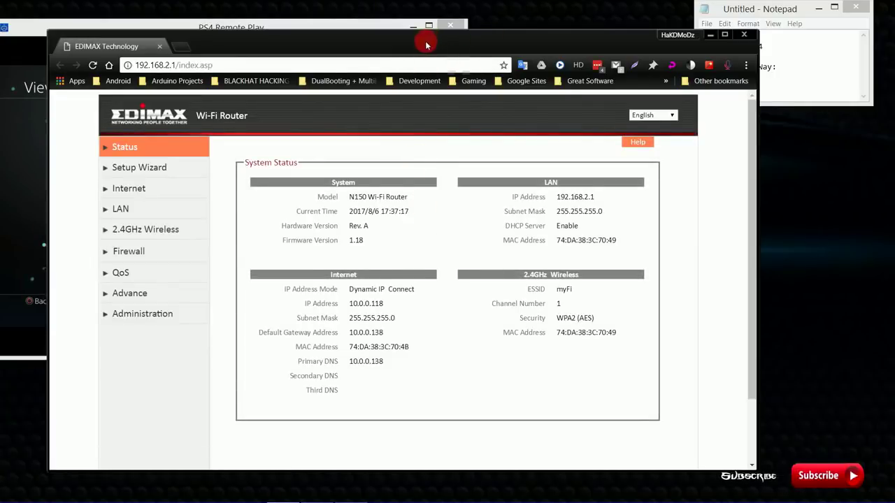
Move the browser aside, check the NAT Type in the console's connection status, and minimize Remote Play
{"action": "left_click_drag", "start_coordinate": [427, 45], "coordinate": [823, 153]}
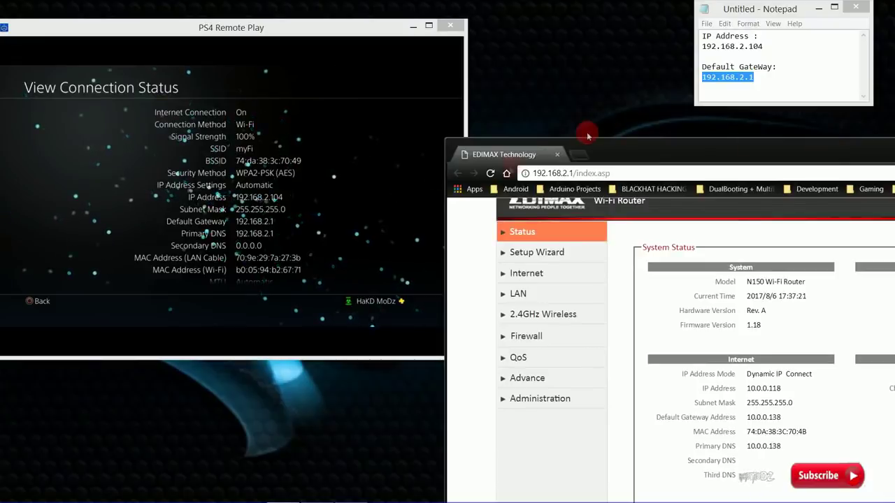
{"action": "left_click", "coordinate": [343, 186]}
{"action": "key", "text": "Down"}
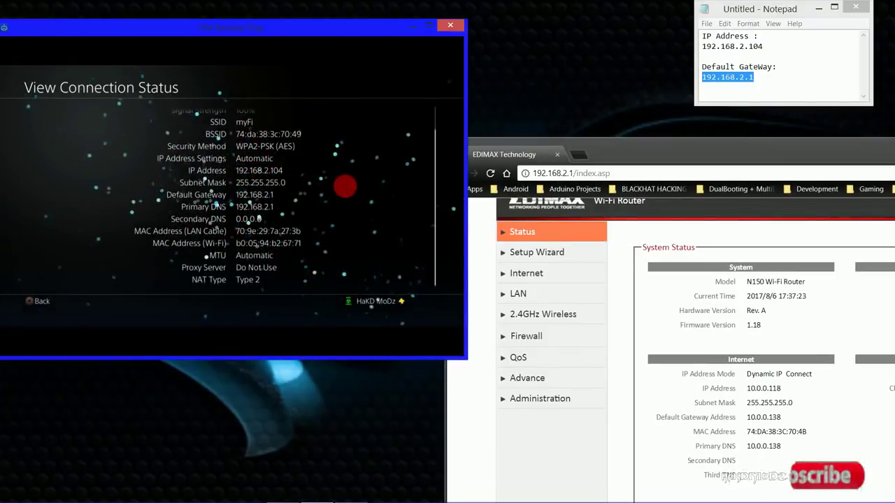
{"action": "mouse_move", "coordinate": [249, 267]}
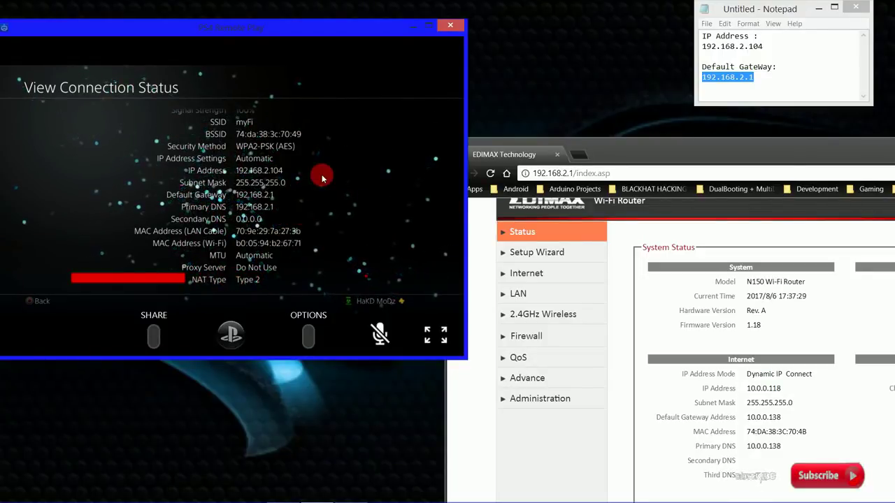
{"action": "left_click", "coordinate": [412, 27]}
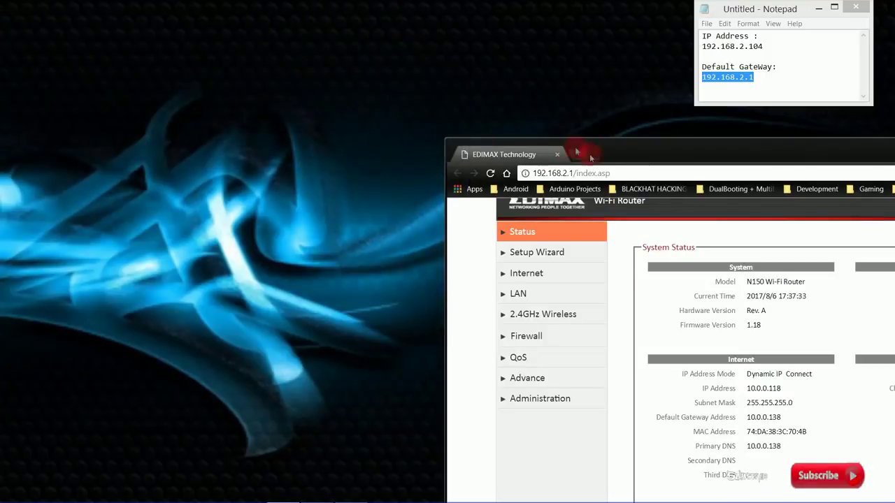
Maximize the browser and open the router's advanced Port Forwarding settings
{"action": "double_click", "coordinate": [627, 153]}
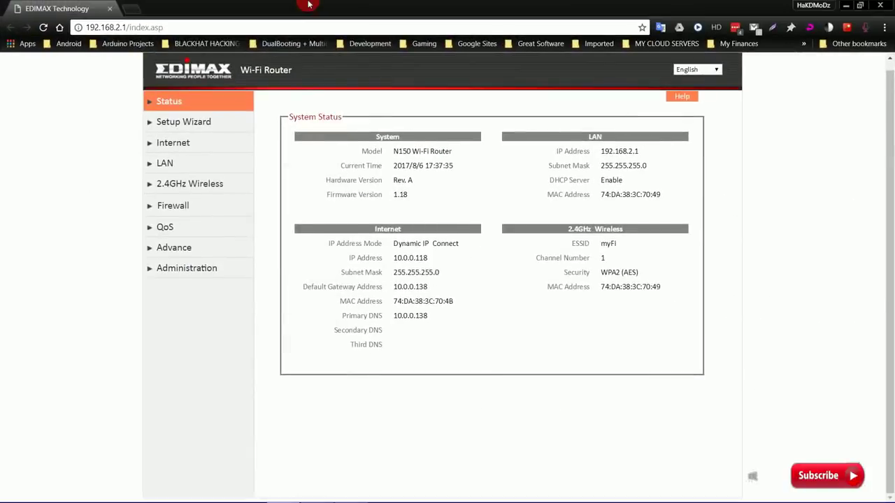
{"action": "left_click", "coordinate": [179, 250]}
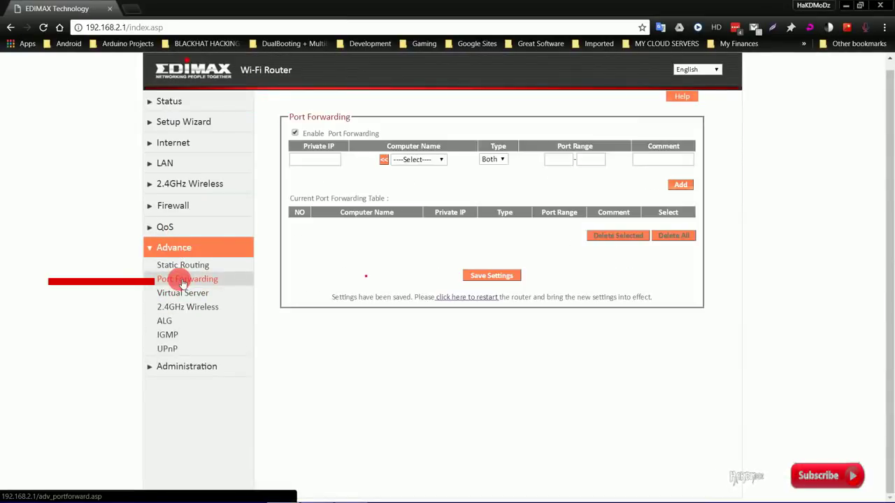
{"action": "left_click", "coordinate": [294, 137]}
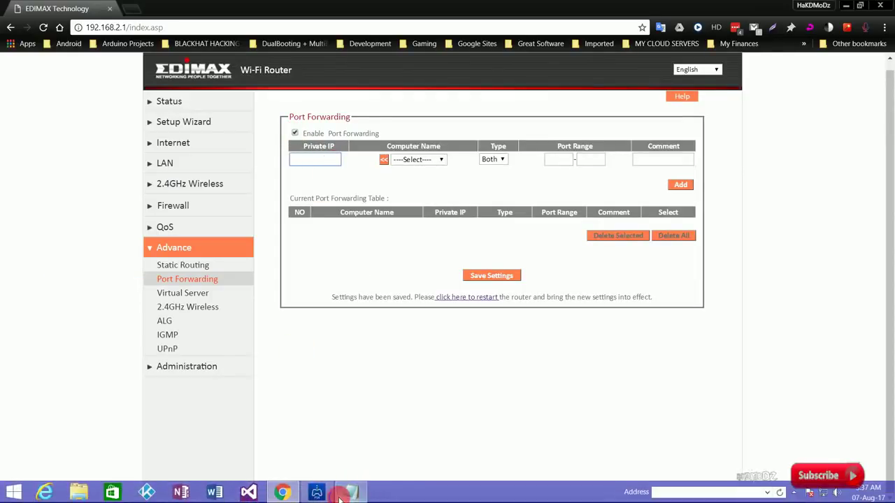
Copy the IP address 192.168.2.104 from the Notepad notes into the port forwarding entry's Private IP
{"action": "right_click", "coordinate": [340, 497]}
{"action": "left_click", "coordinate": [352, 493]}
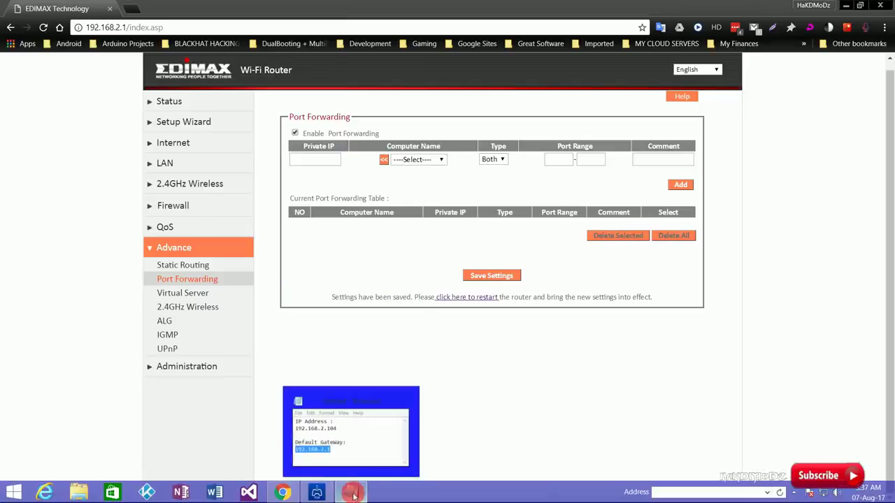
{"action": "left_click", "coordinate": [351, 493]}
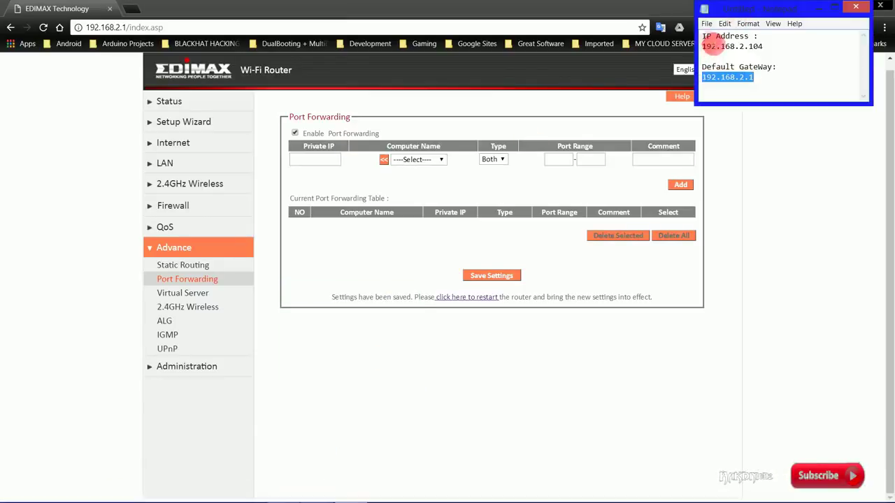
{"action": "left_click_drag", "start_coordinate": [769, 46], "coordinate": [701, 46]}
{"action": "key", "text": "ctrl+c"}
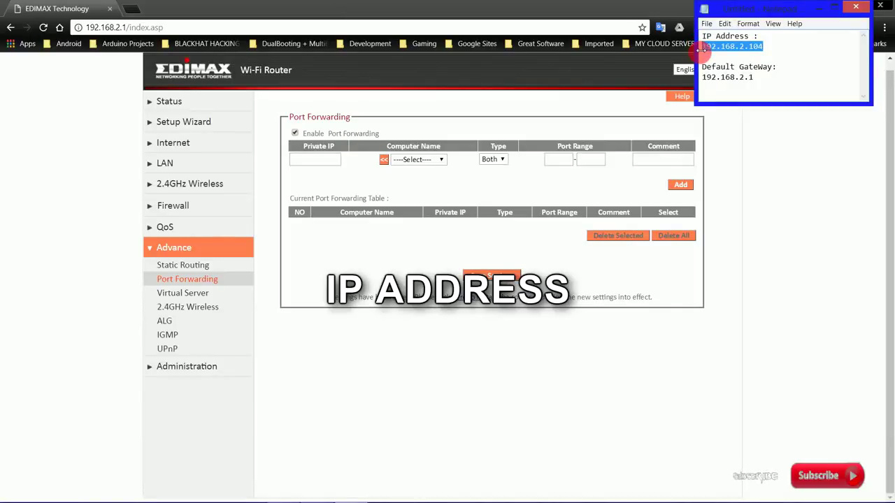
{"action": "left_click", "coordinate": [314, 161]}
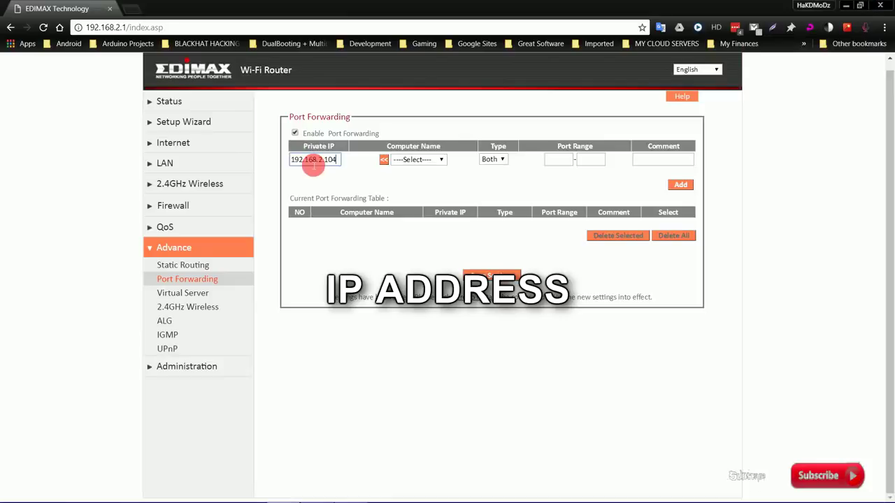
Refresh the list of computer names for the port forwarding entry
{"action": "left_click", "coordinate": [441, 160]}
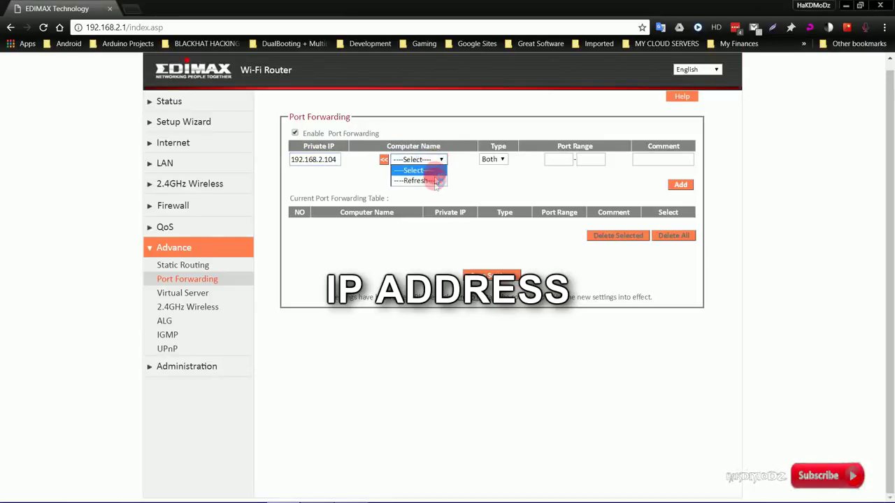
{"action": "left_click", "coordinate": [436, 181]}
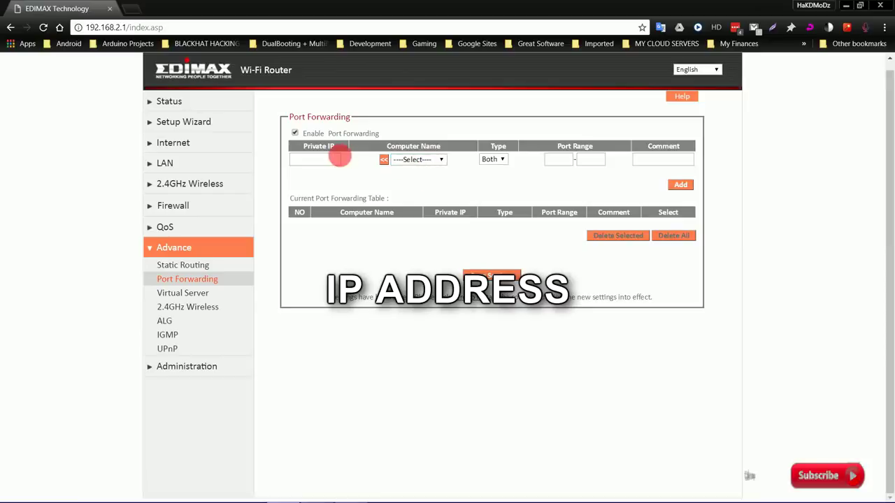
Paste 192.168.2.104 as the new port forwarding entry's Private IP and choose Both as its type
{"action": "left_click", "coordinate": [338, 160]}
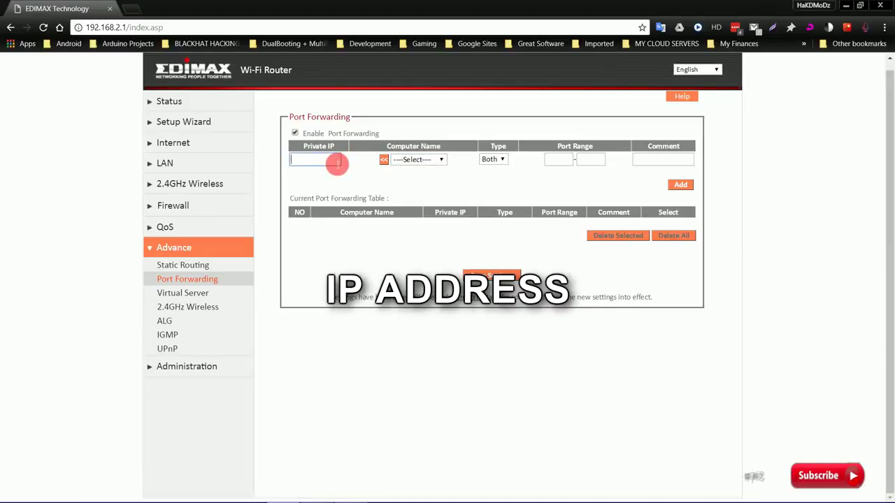
{"action": "left_click", "coordinate": [439, 159]}
{"action": "left_click", "coordinate": [439, 159]}
{"action": "left_click", "coordinate": [329, 162]}
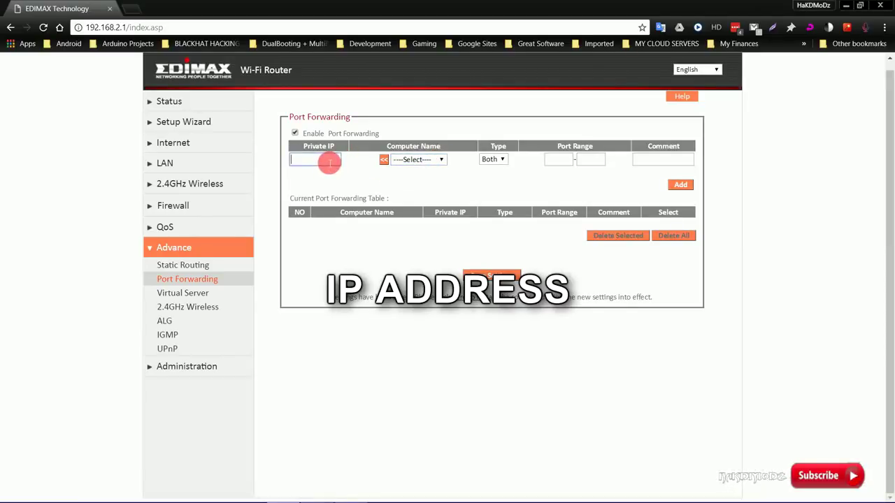
{"action": "key", "text": "ctrl+v"}
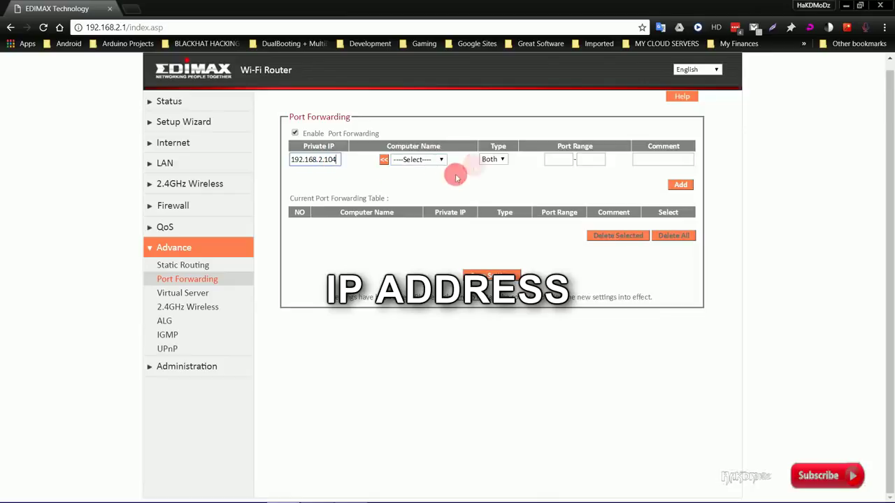
{"action": "left_click", "coordinate": [499, 160]}
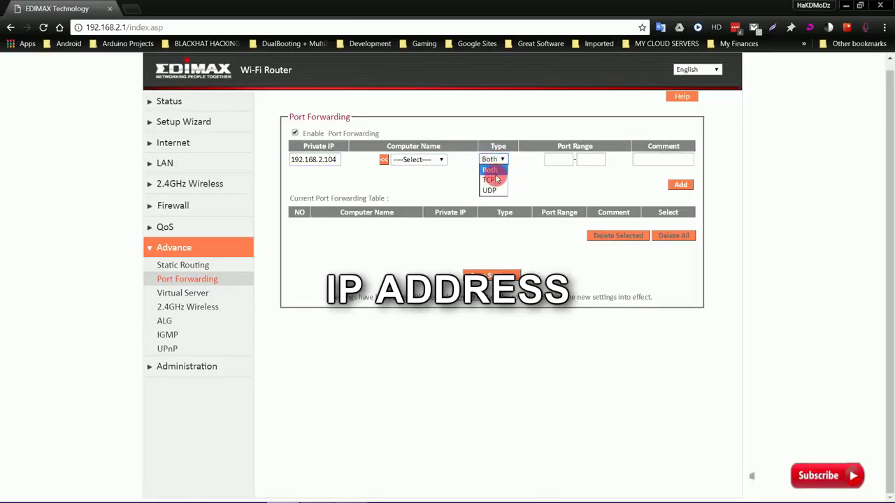
{"action": "left_click", "coordinate": [493, 170]}
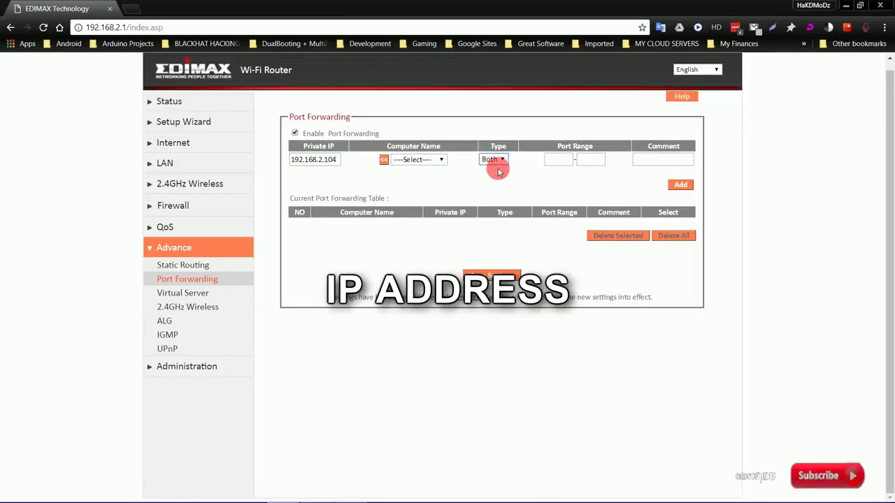
Set the port range of the 192.168.2.104 entry to 3074-3074
{"action": "left_click", "coordinate": [572, 161]}
{"action": "type", "text": "30"}
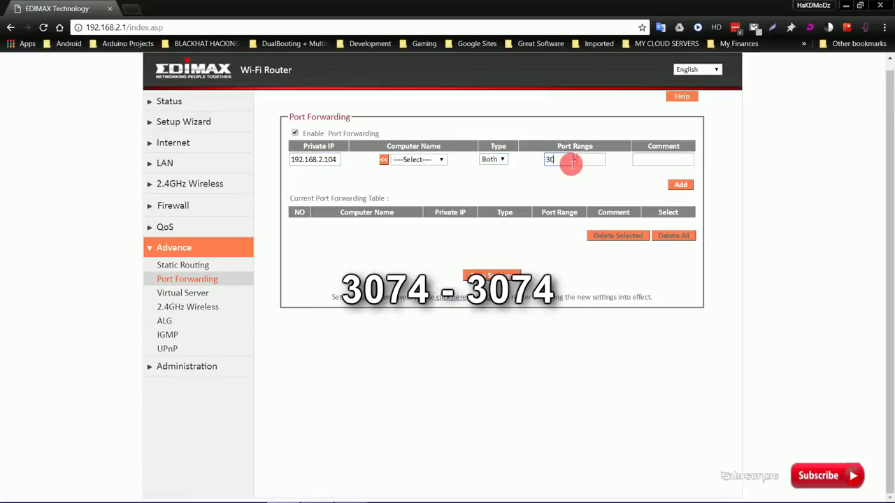
{"action": "type", "text": "74"}
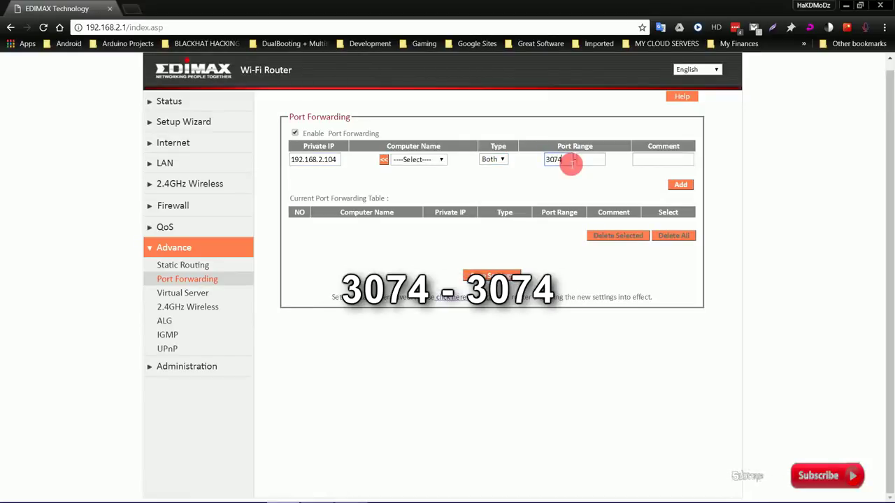
{"action": "key", "text": "Tab"}
{"action": "type", "text": "3074"}
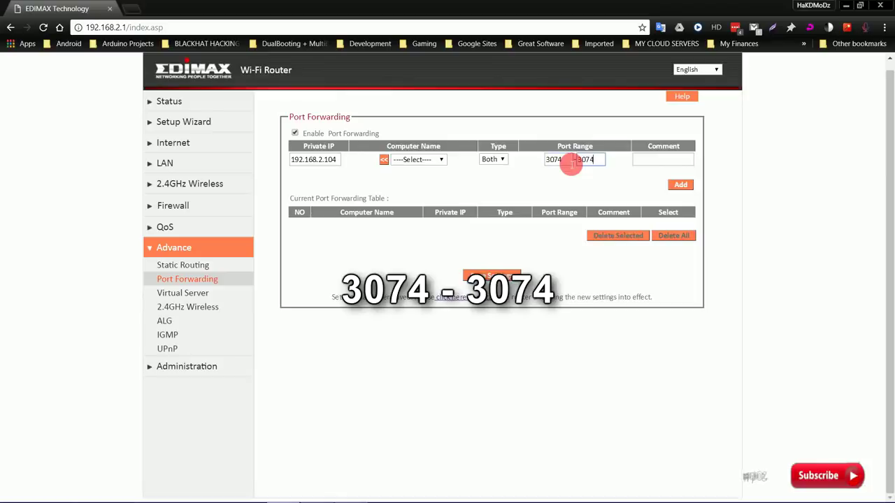
Comment the port 3074 entry as BlackOps3 and add it to the port forwarding table
{"action": "left_click", "coordinate": [644, 162]}
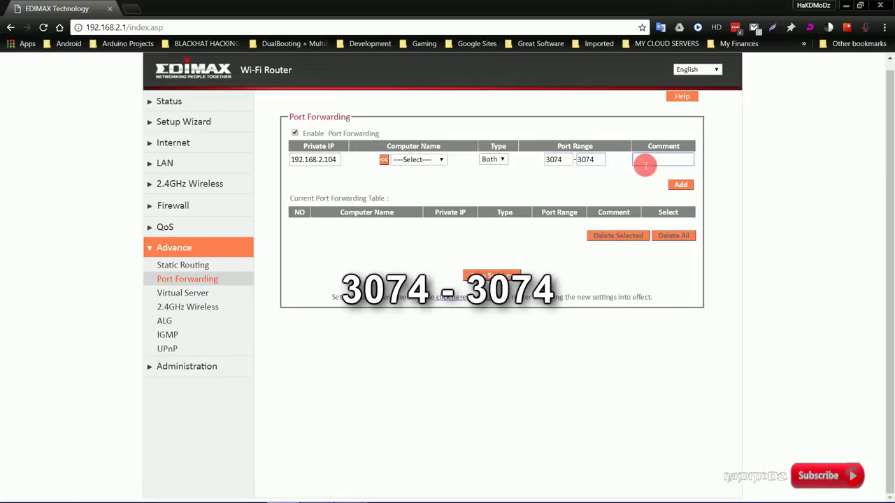
{"action": "type", "text": "B"}
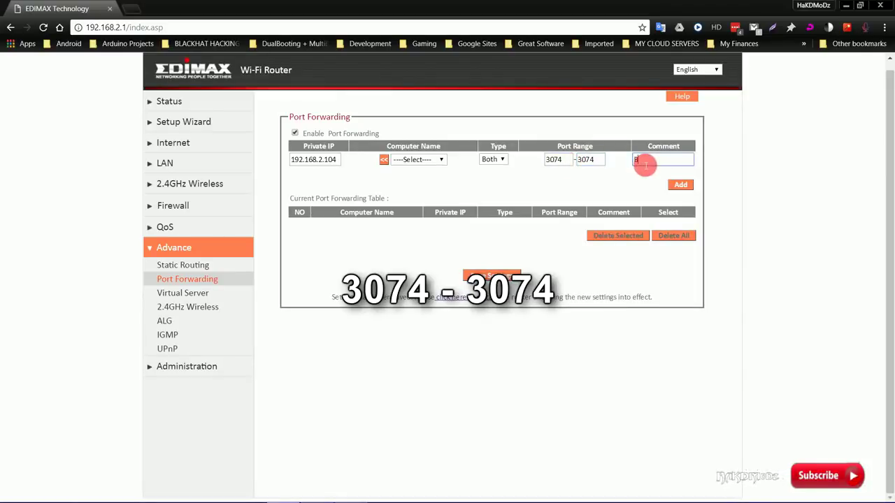
{"action": "type", "text": "lack"}
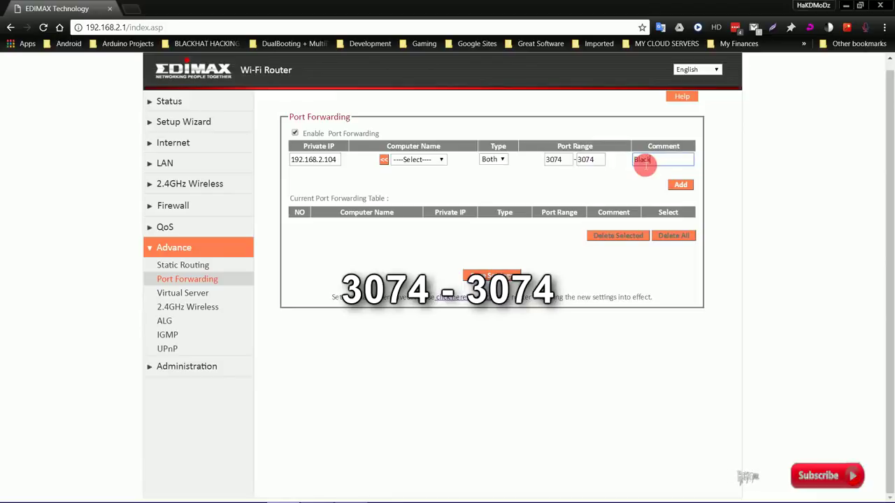
{"action": "type", "text": "Ops3"}
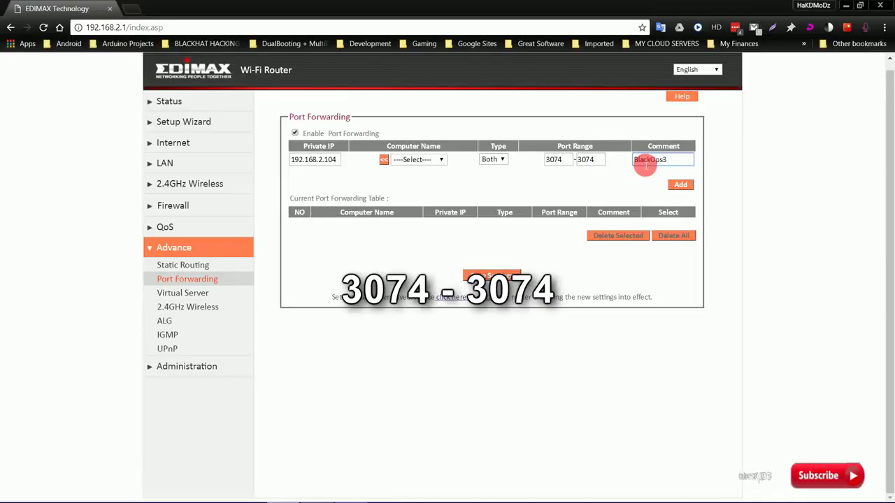
{"action": "left_click", "coordinate": [679, 185]}
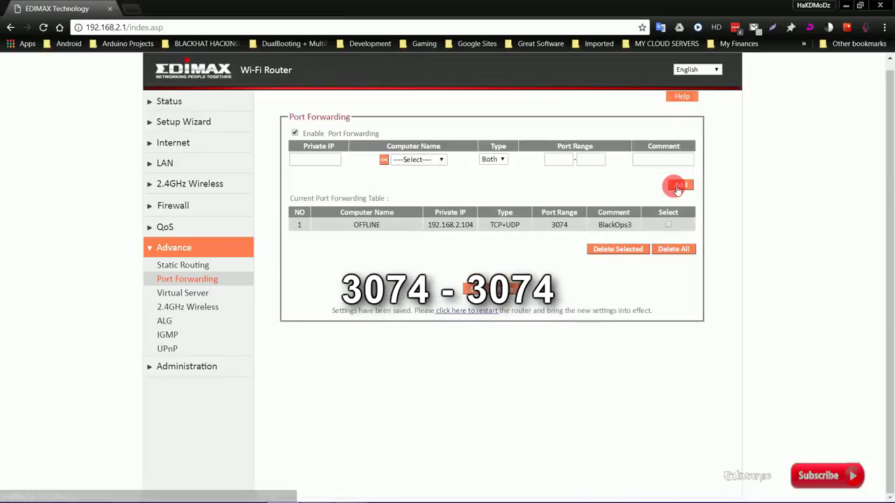
Fill in a second entry with Private IP 192.168.2.104 and port range 3075-3075
{"action": "left_click", "coordinate": [334, 163]}
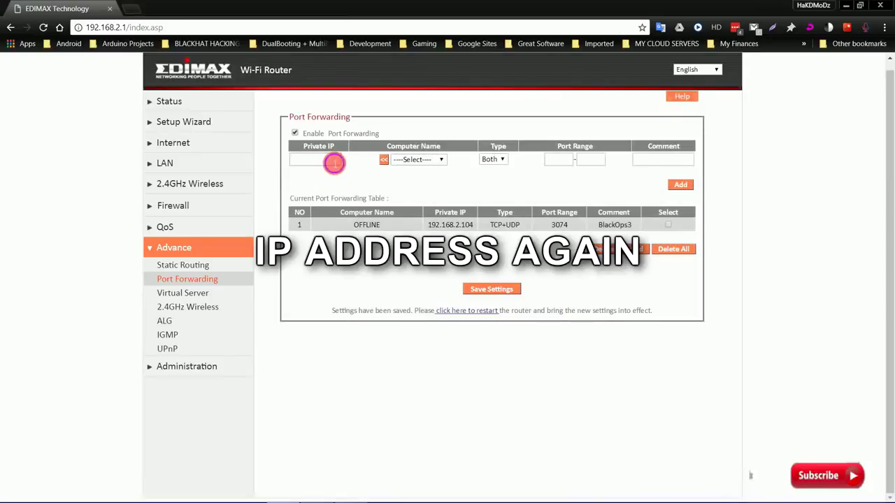
{"action": "key", "text": "ctrl+v"}
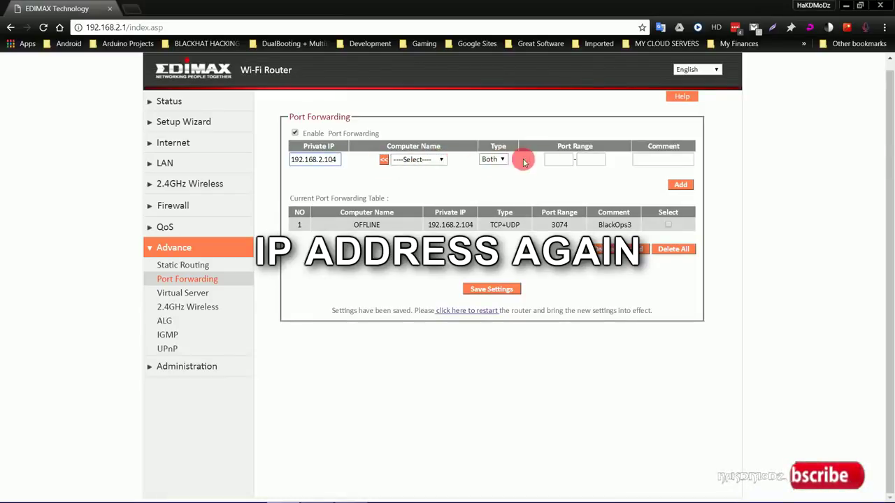
{"action": "left_click", "coordinate": [558, 161]}
{"action": "type", "text": "3075"}
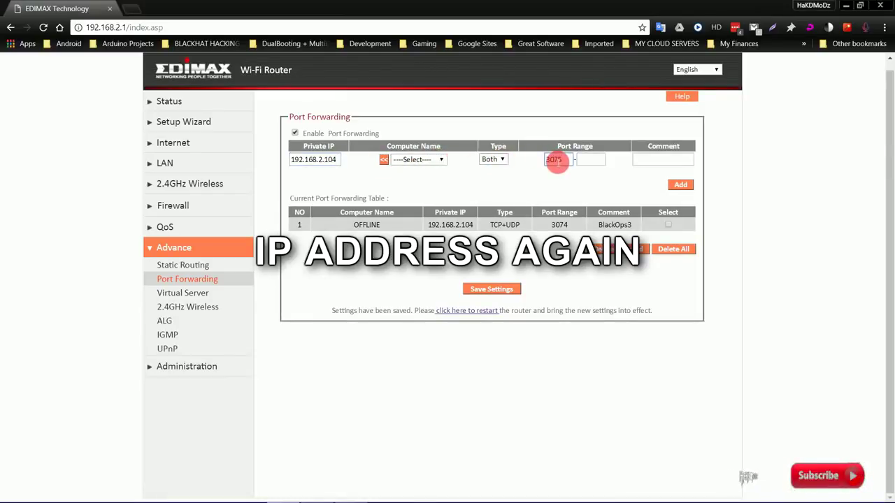
{"action": "key", "text": "Tab"}
{"action": "type", "text": "3"}
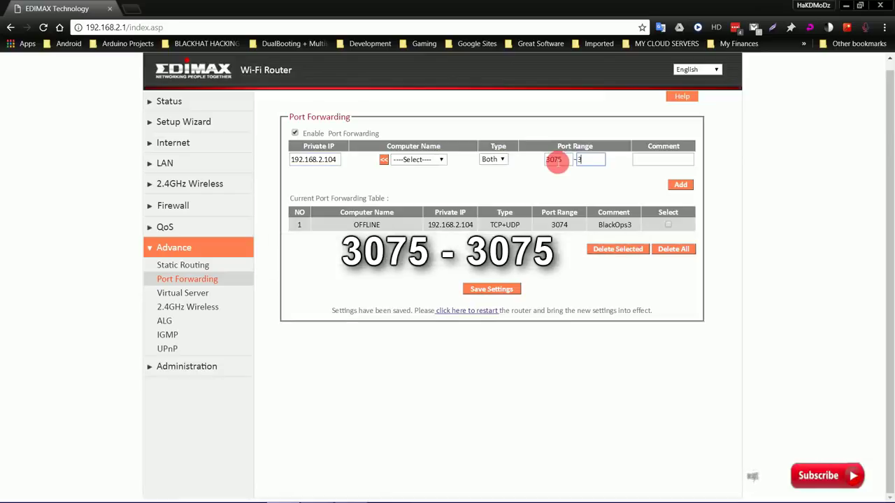
{"action": "type", "text": "075"}
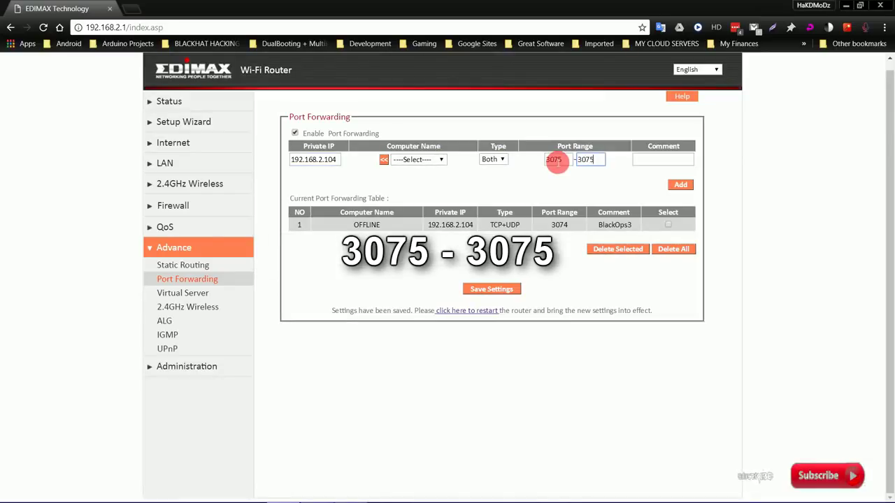
Comment the port 3075 entry as CallOfDuty and add it to the port forwarding table
{"action": "left_click", "coordinate": [668, 162]}
{"action": "type", "text": "Cal"}
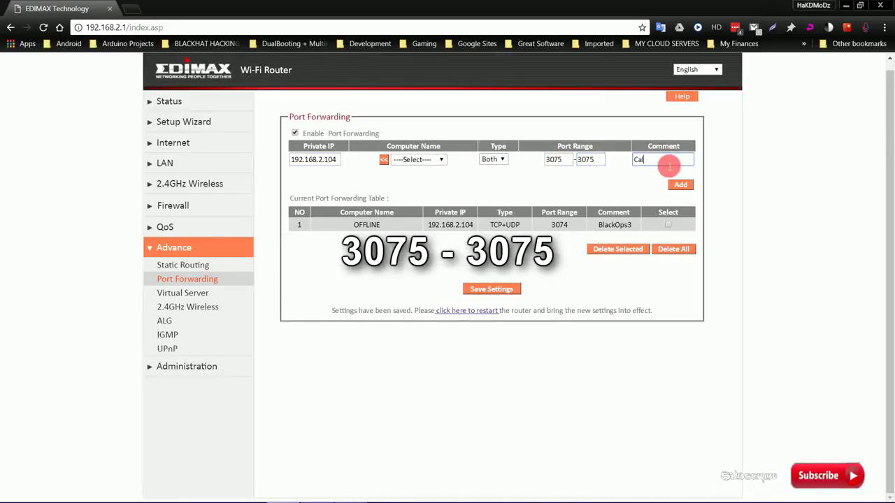
{"action": "type", "text": "lOfDut"}
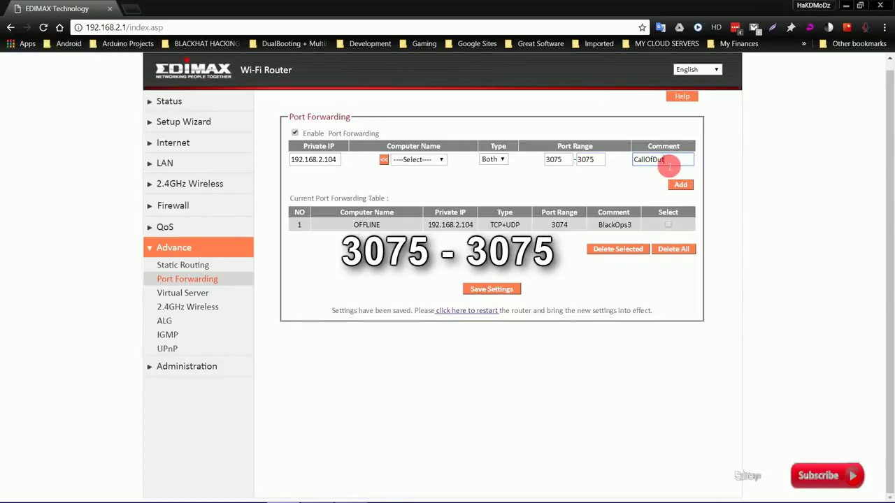
{"action": "type", "text": "y"}
{"action": "left_click", "coordinate": [679, 184]}
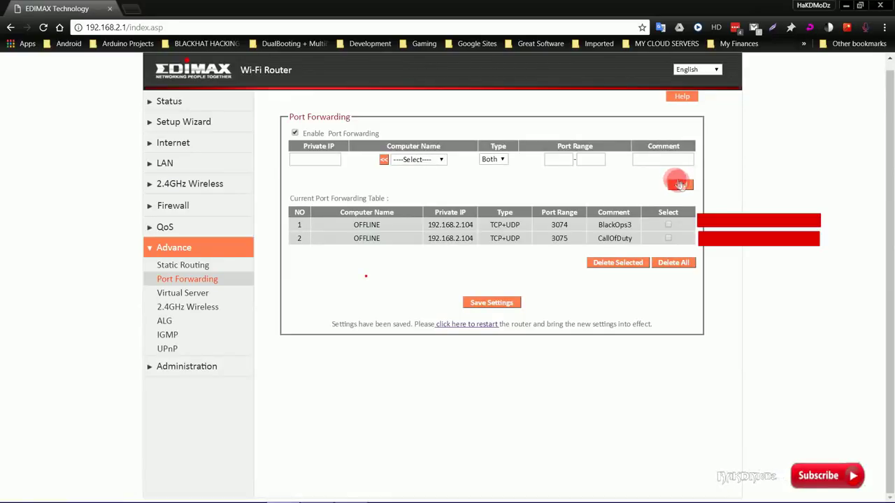
Start a third entry with Private IP 192.168.2.100 and the type Both
{"action": "left_click", "coordinate": [333, 161]}
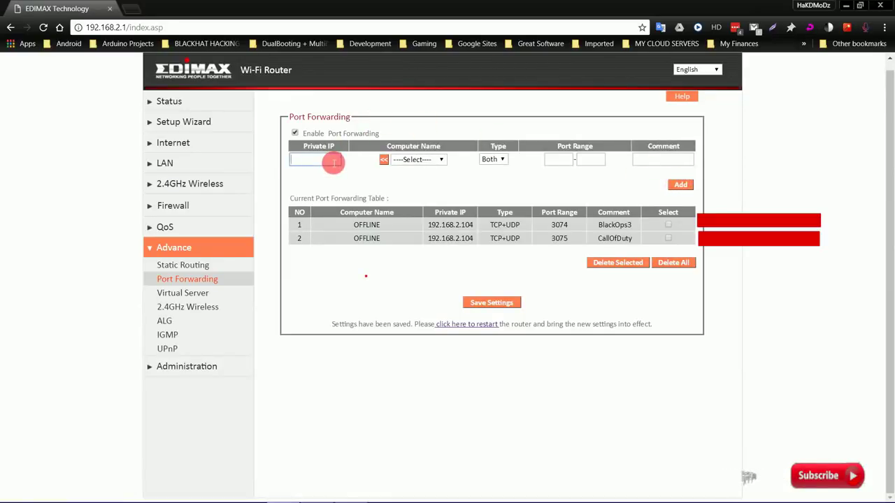
{"action": "type", "text": "192"}
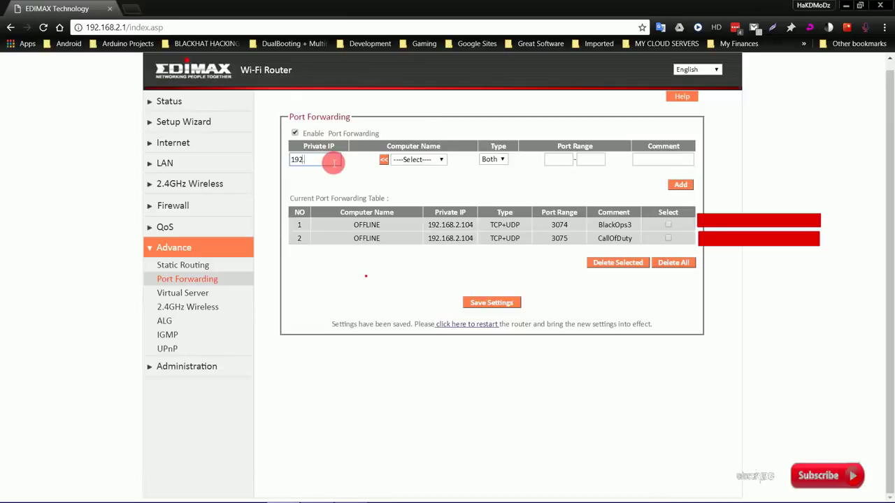
{"action": "type", "text": ".168."}
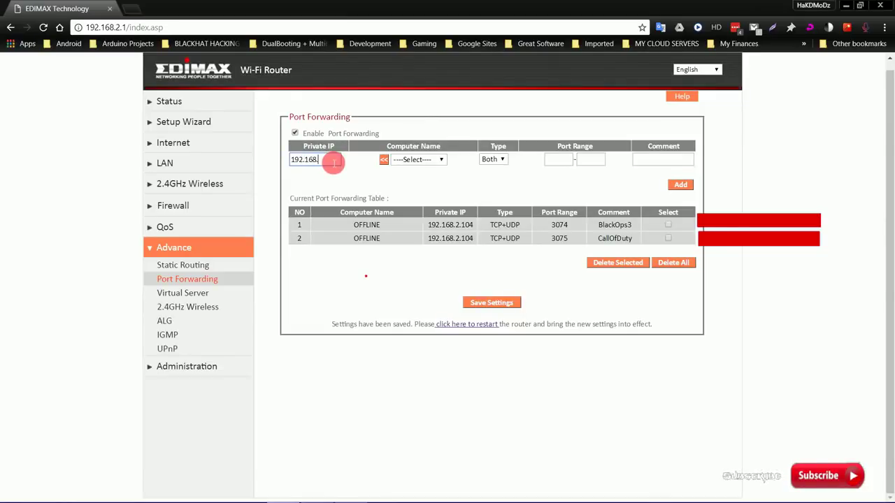
{"action": "type", "text": "2.1"}
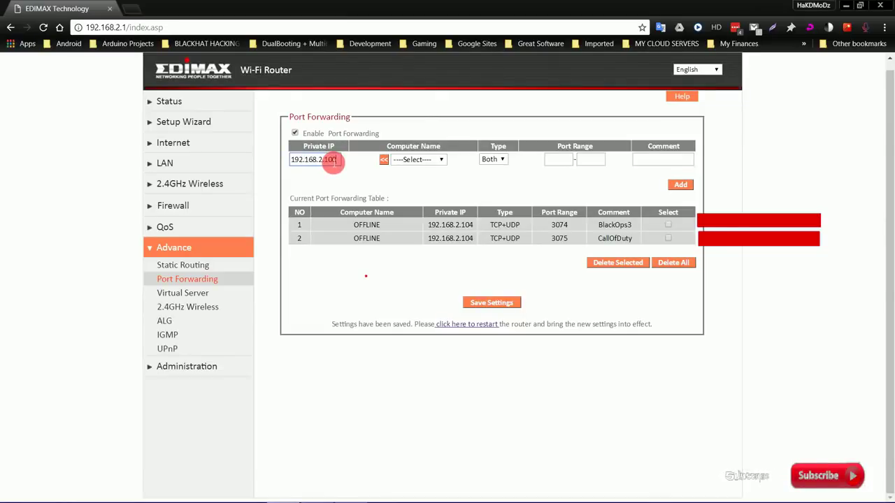
{"action": "type", "text": "00"}
{"action": "left_click", "coordinate": [419, 159]}
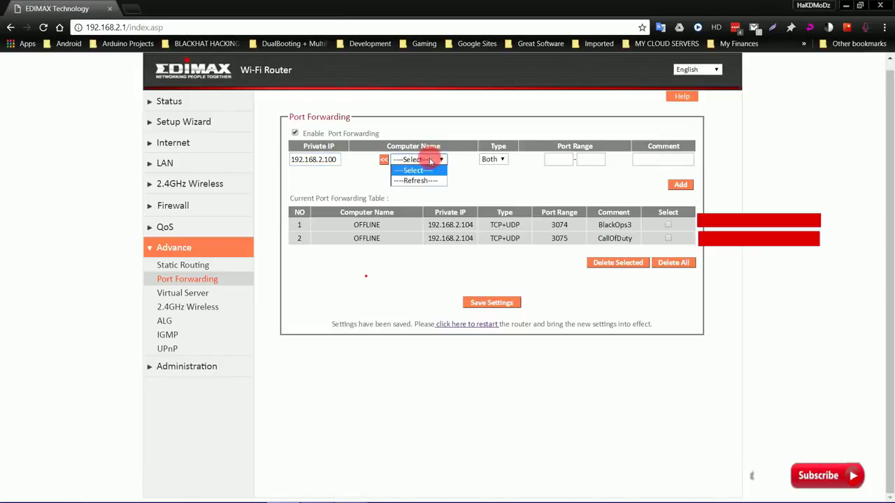
{"action": "left_click", "coordinate": [501, 158]}
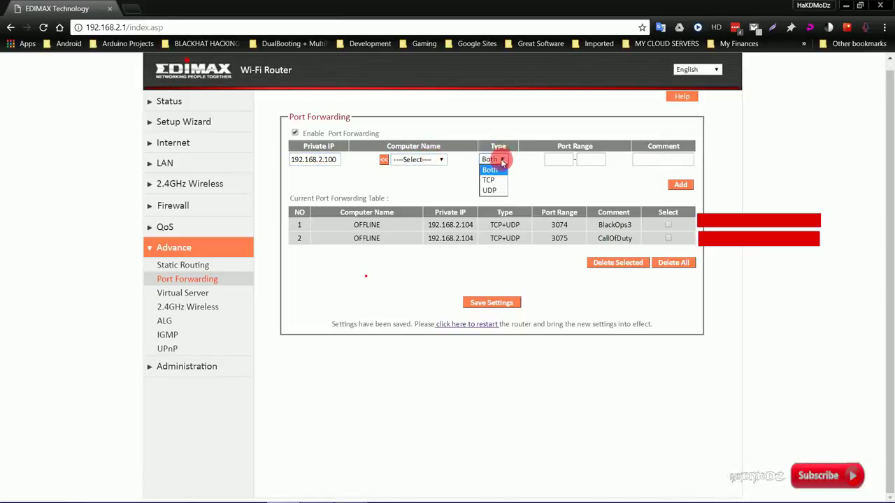
{"action": "left_click", "coordinate": [492, 181]}
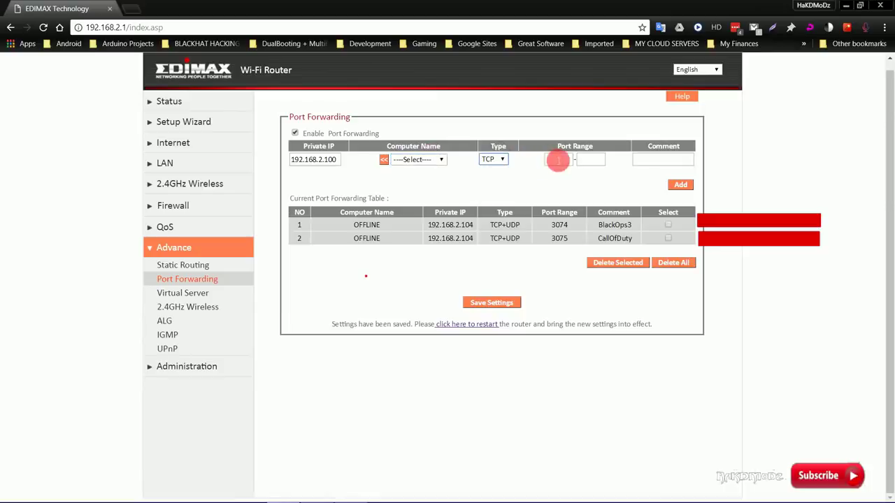
{"action": "left_click", "coordinate": [503, 160]}
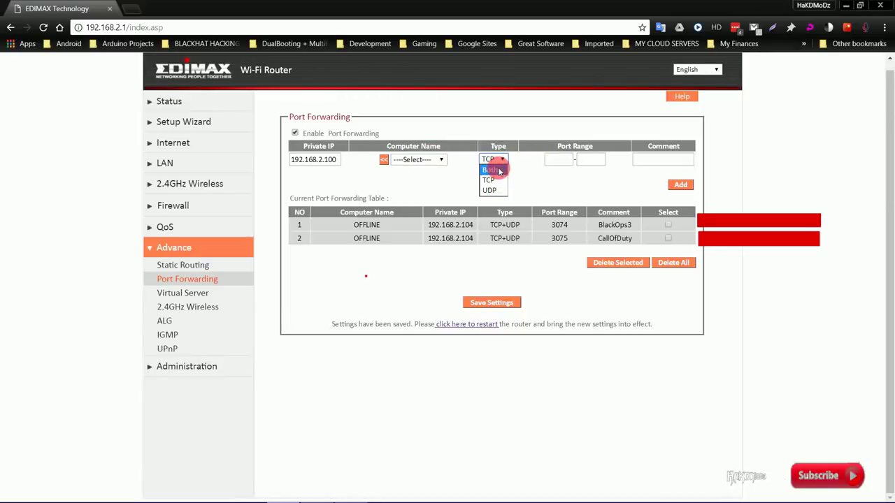
{"action": "left_click", "coordinate": [488, 170]}
Set the port range of the 192.168.2.100 entry to 4444-4444
{"action": "left_click", "coordinate": [545, 162]}
{"action": "left_click", "coordinate": [562, 166]}
{"action": "left_click", "coordinate": [567, 160]}
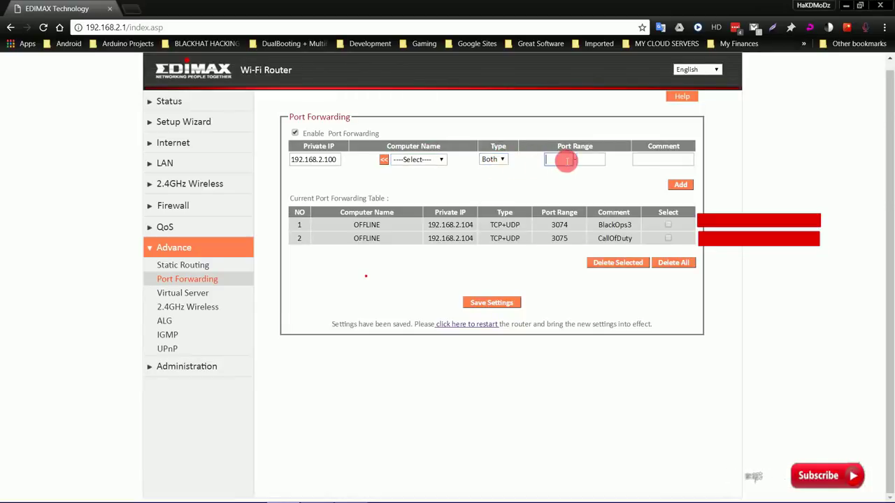
{"action": "type", "text": "4444"}
{"action": "key", "text": "Tab"}
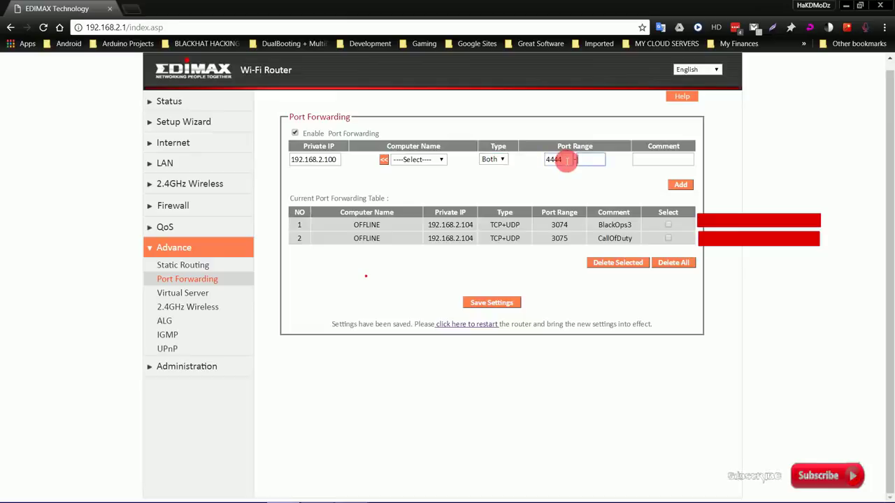
{"action": "type", "text": "4444"}
Comment the port 4444 entry as Metasploit and add it to the port forwarding table
{"action": "left_click", "coordinate": [640, 160]}
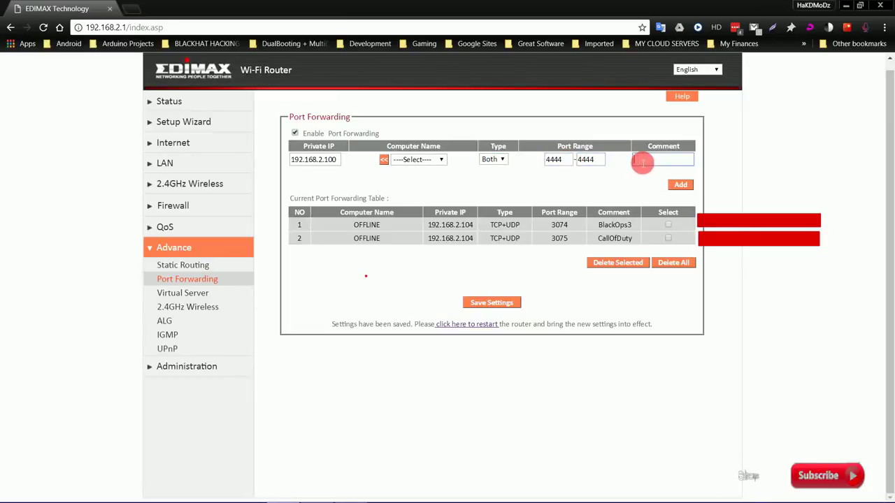
{"action": "type", "text": "Metas"}
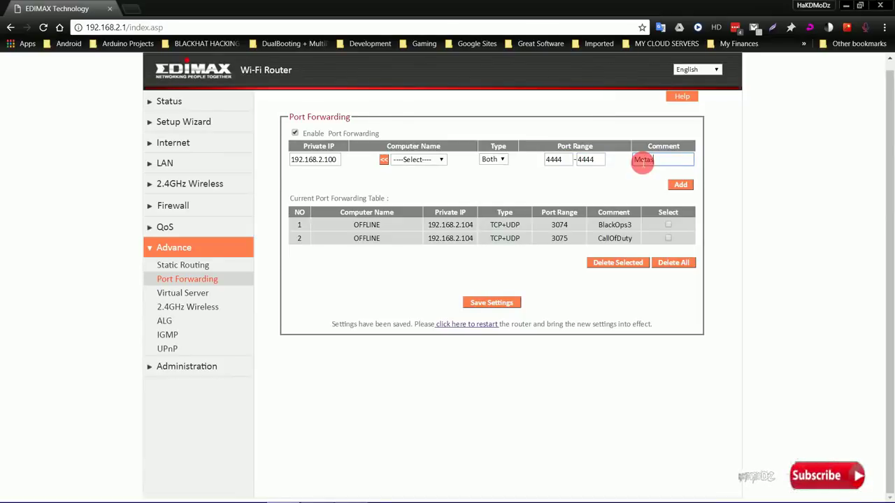
{"action": "type", "text": "ploit"}
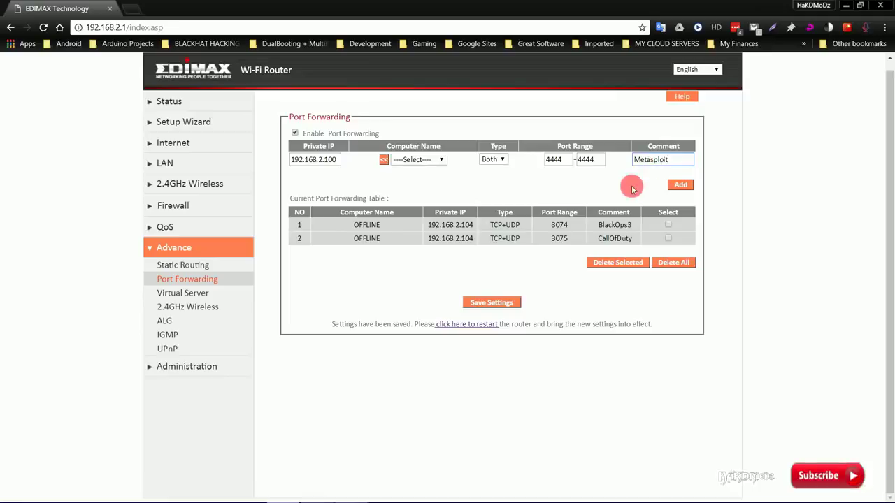
{"action": "left_click", "coordinate": [684, 185]}
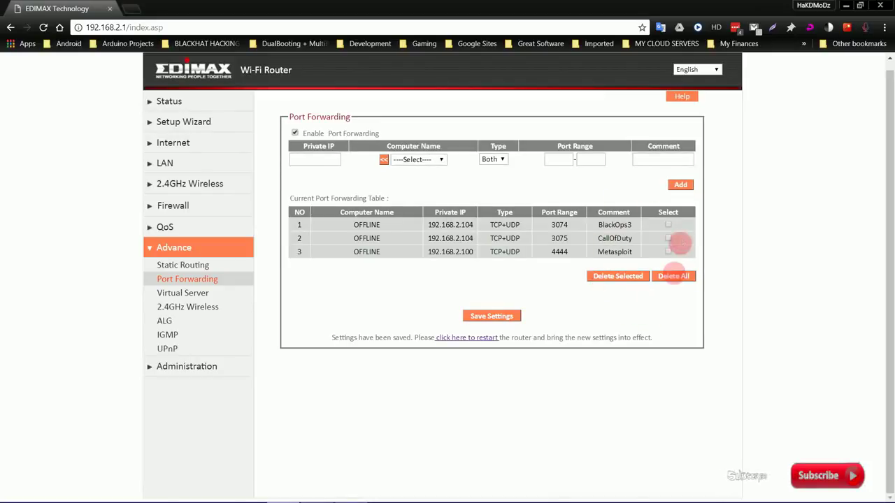
Tick all three port forwarding entries, save the settings, and restart the router to apply them
{"action": "left_click", "coordinate": [668, 225]}
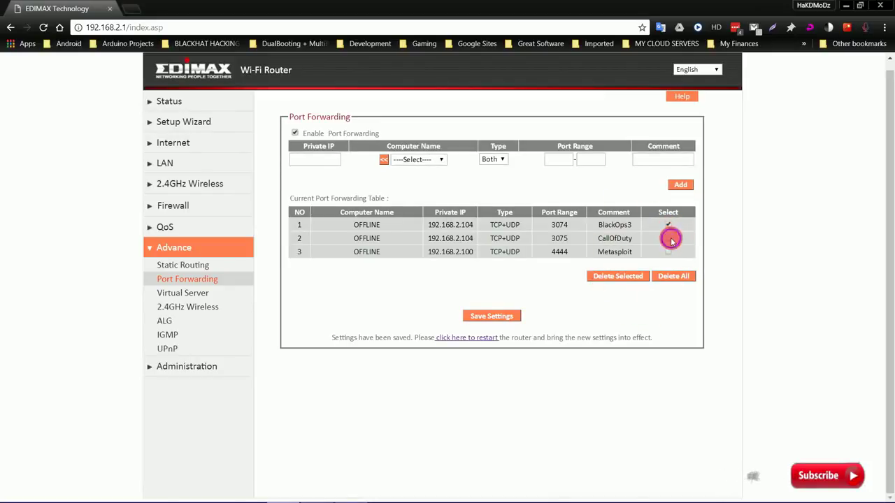
{"action": "left_click", "coordinate": [667, 238]}
{"action": "left_click", "coordinate": [668, 252]}
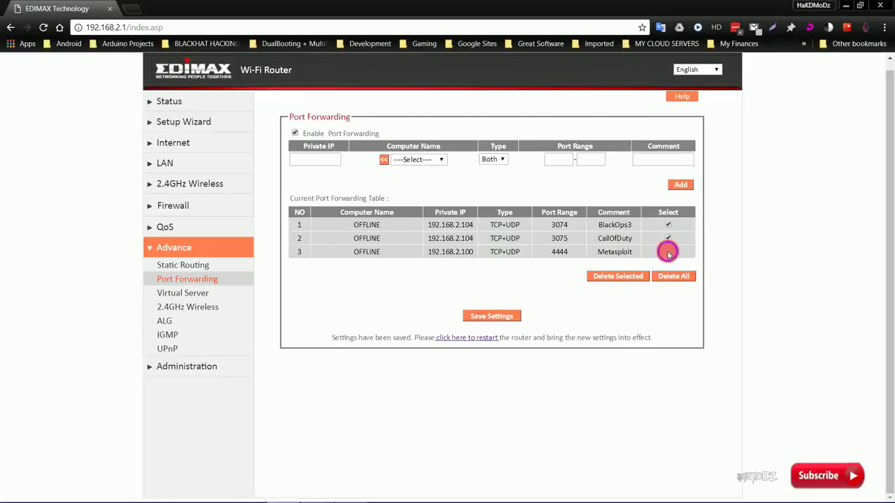
{"action": "left_click", "coordinate": [505, 316]}
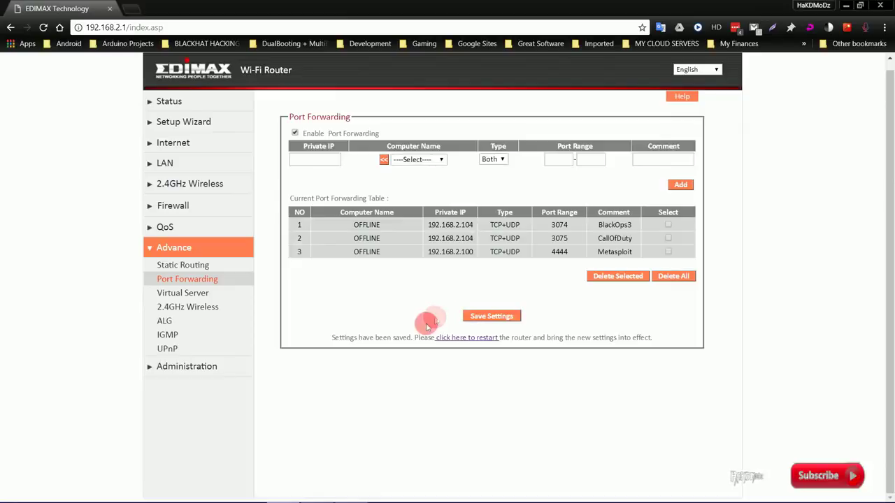
{"action": "left_click", "coordinate": [459, 338]}
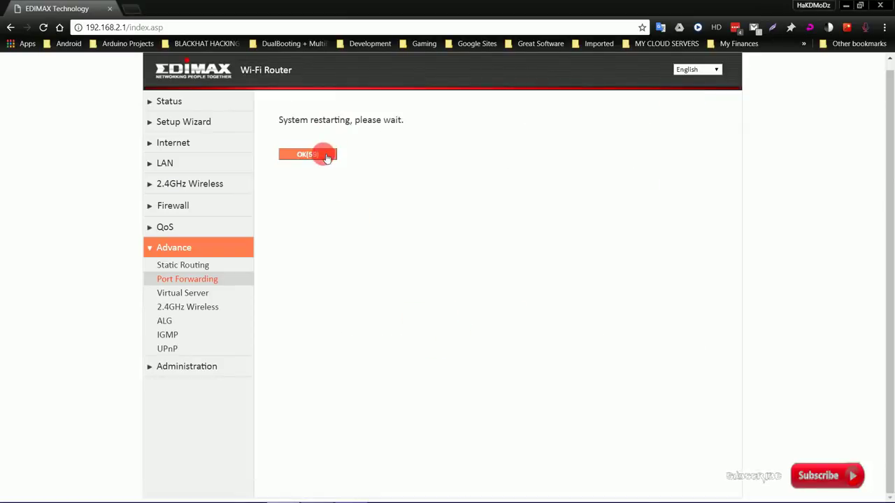
Switch to PS4 Remote Play, dismiss its lost-connection message, and move its start window clear of the router page
{"action": "mouse_move", "coordinate": [382, 499]}
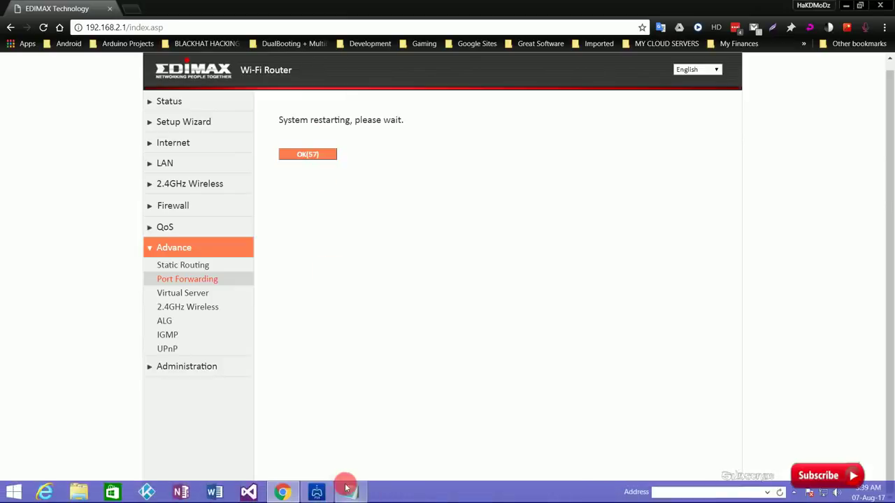
{"action": "left_click", "coordinate": [316, 492]}
{"action": "left_click", "coordinate": [179, 44]}
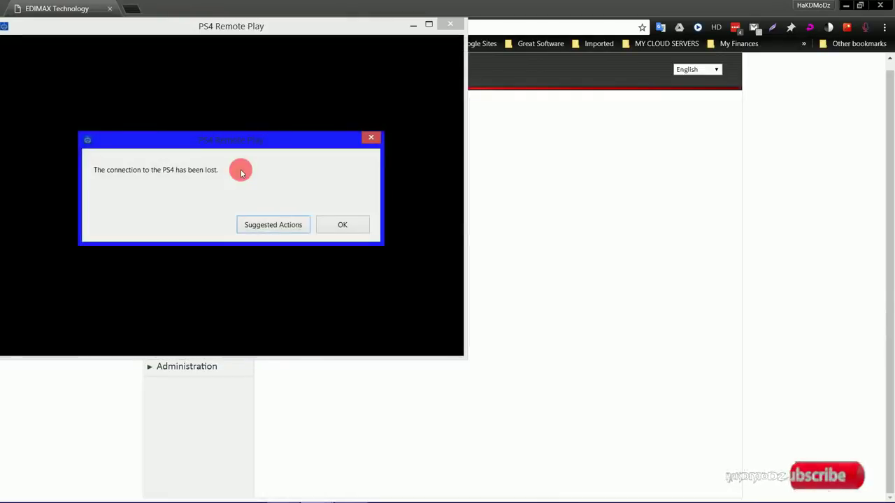
{"action": "left_click", "coordinate": [324, 226]}
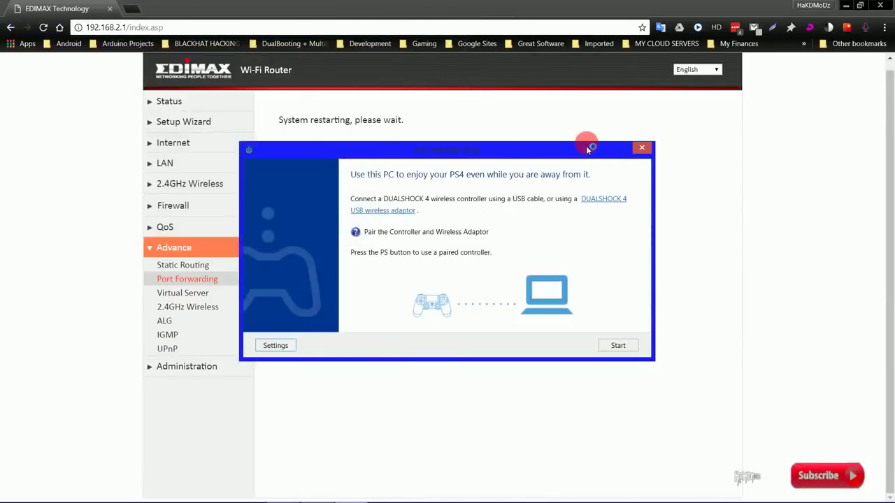
{"action": "left_click_drag", "start_coordinate": [580, 151], "coordinate": [469, 394]}
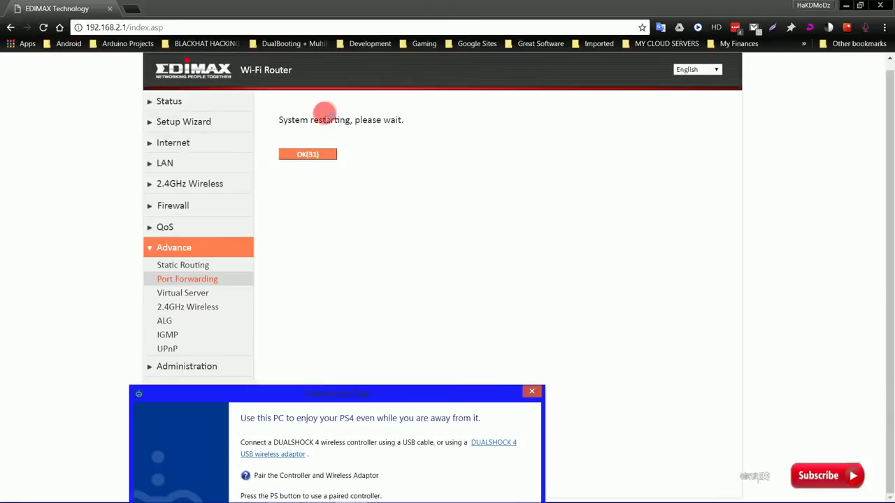
Restore the browser to a smaller window and close the untitled Notepad note without saving it
{"action": "double_click", "coordinate": [399, 5]}
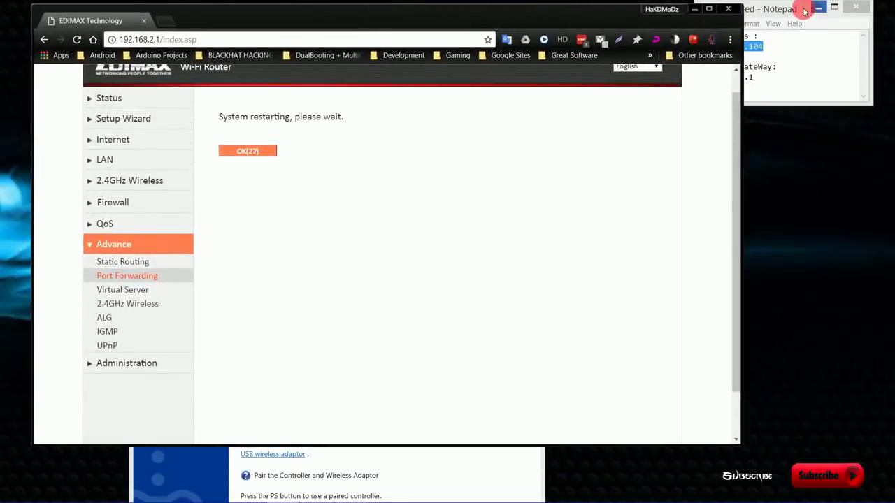
{"action": "left_click", "coordinate": [775, 9]}
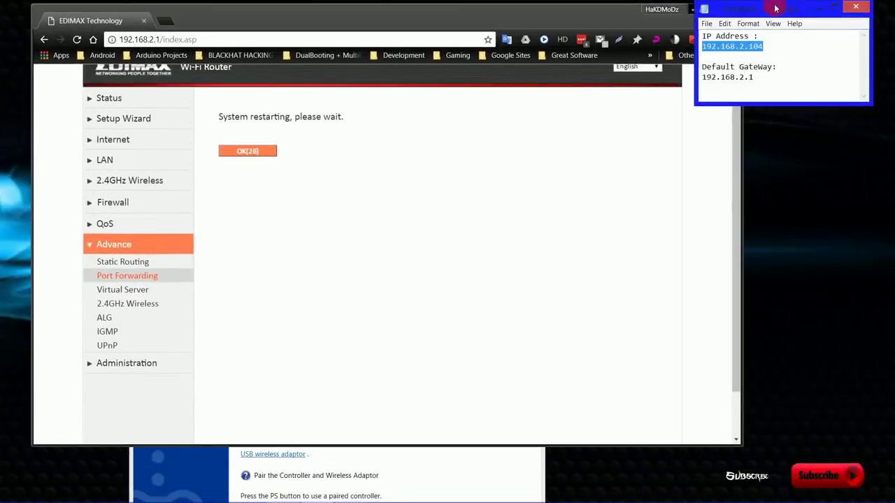
{"action": "left_click", "coordinate": [855, 7]}
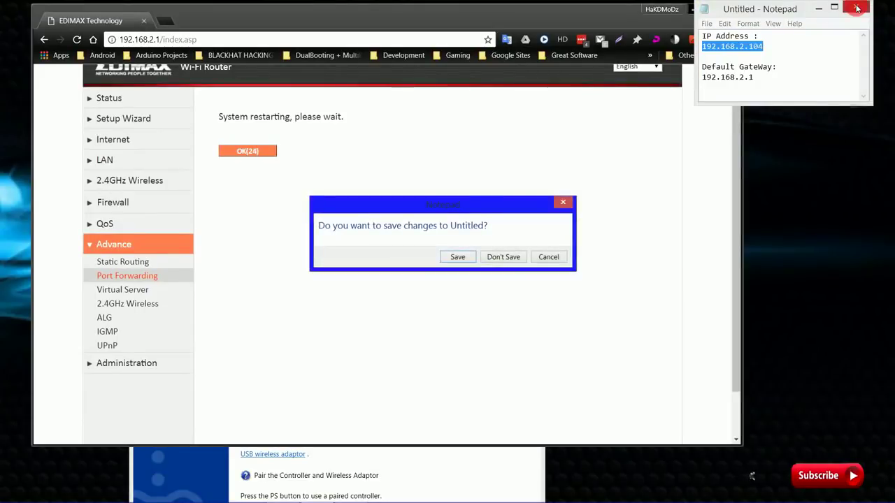
{"action": "left_click", "coordinate": [502, 257]}
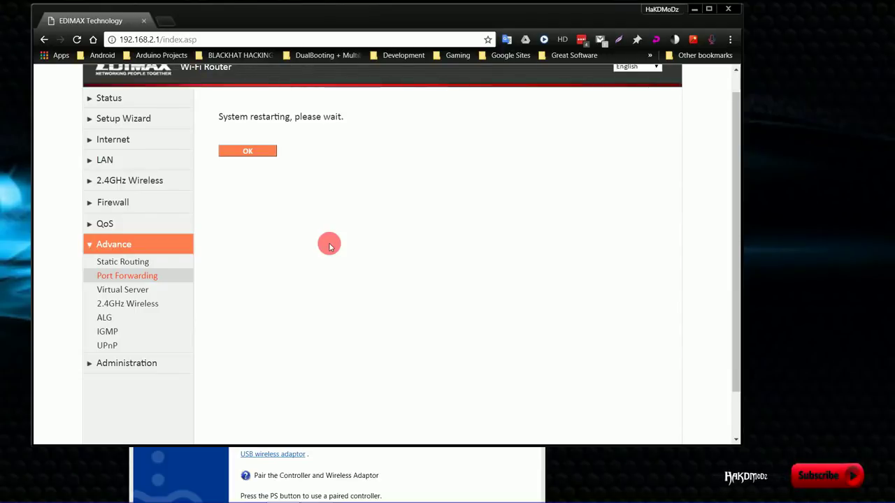
Acknowledge the finished router restart to return to the Port Forwarding page, and minimize the browser
{"action": "left_click", "coordinate": [245, 154]}
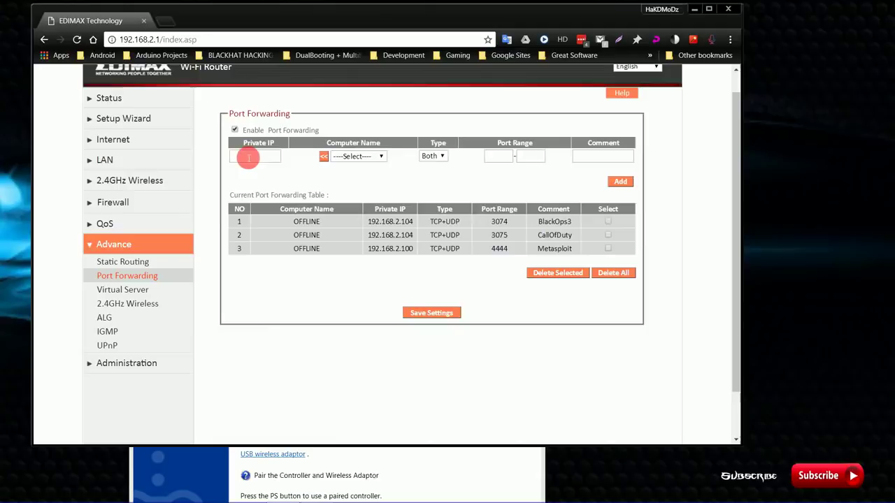
{"action": "left_click", "coordinate": [696, 12]}
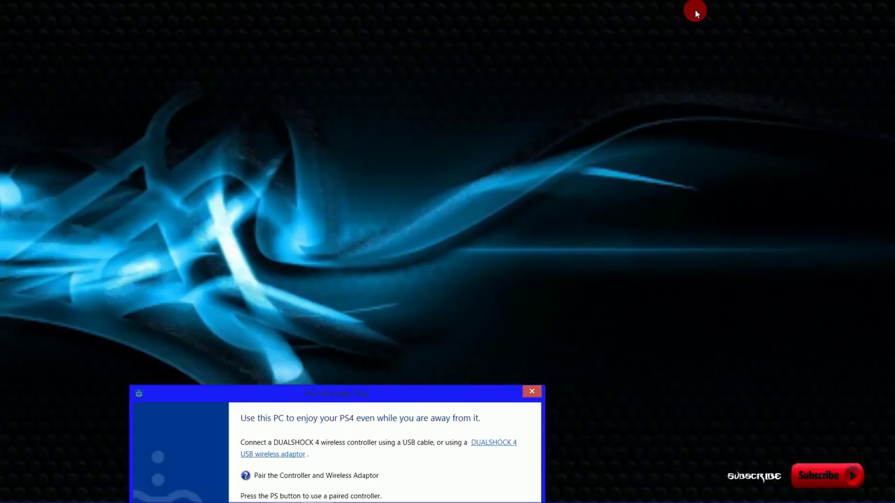
Move the PS4 Remote Play window to the middle of the desktop and start the connection to the console
{"action": "mouse_move", "coordinate": [432, 499]}
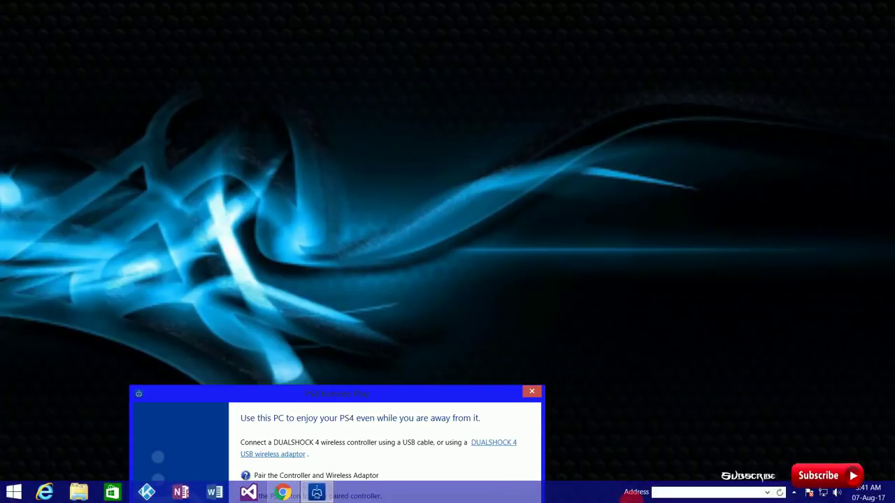
{"action": "left_click", "coordinate": [795, 493]}
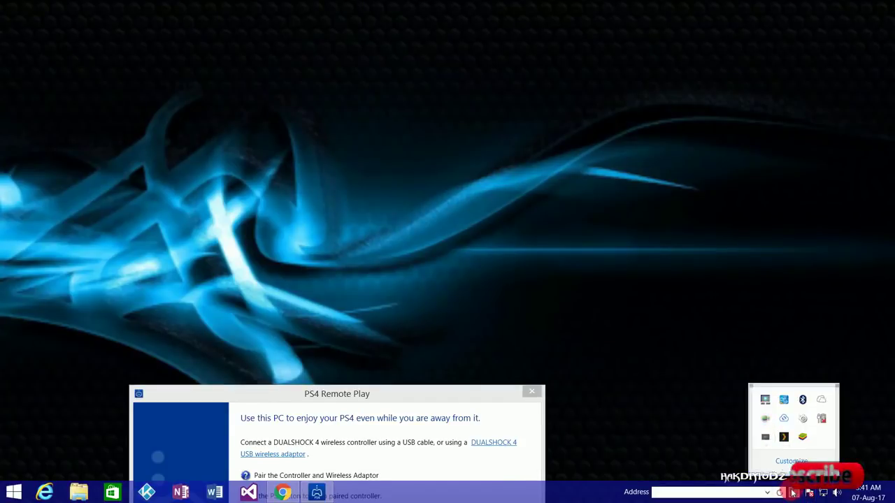
{"action": "left_click", "coordinate": [795, 493]}
{"action": "left_click", "coordinate": [463, 394]}
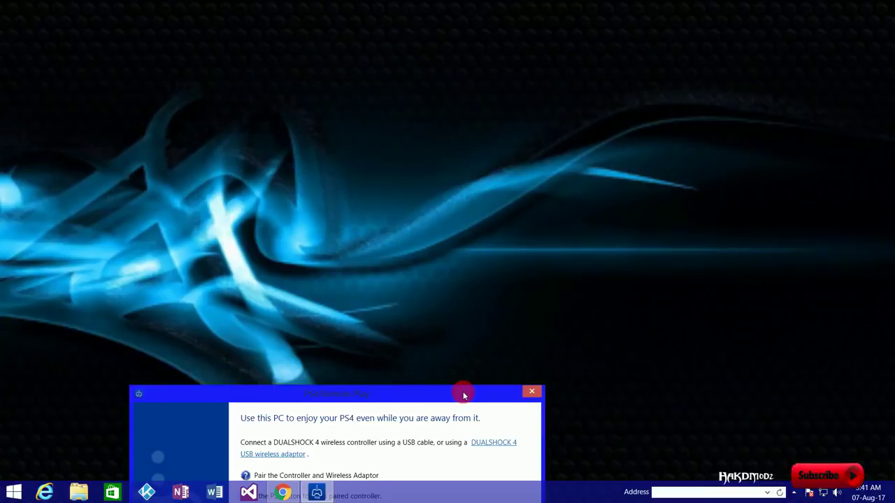
{"action": "left_click_drag", "start_coordinate": [463, 394], "coordinate": [533, 160]}
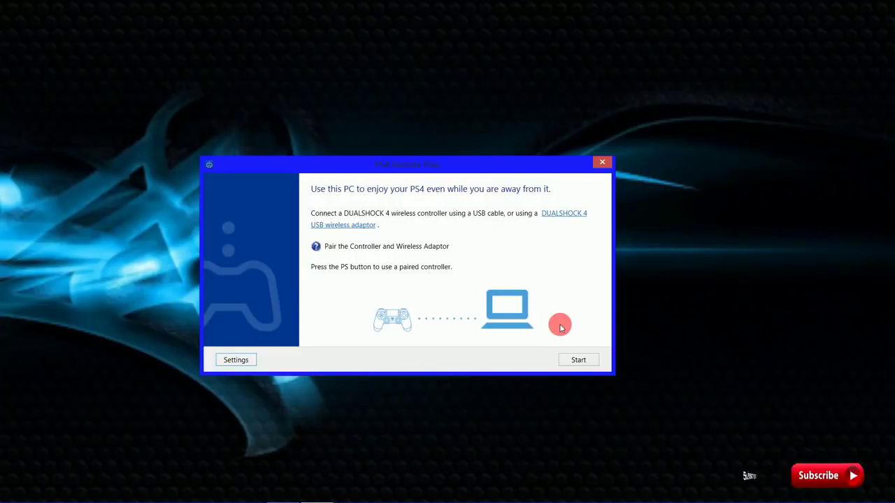
{"action": "left_click", "coordinate": [572, 361]}
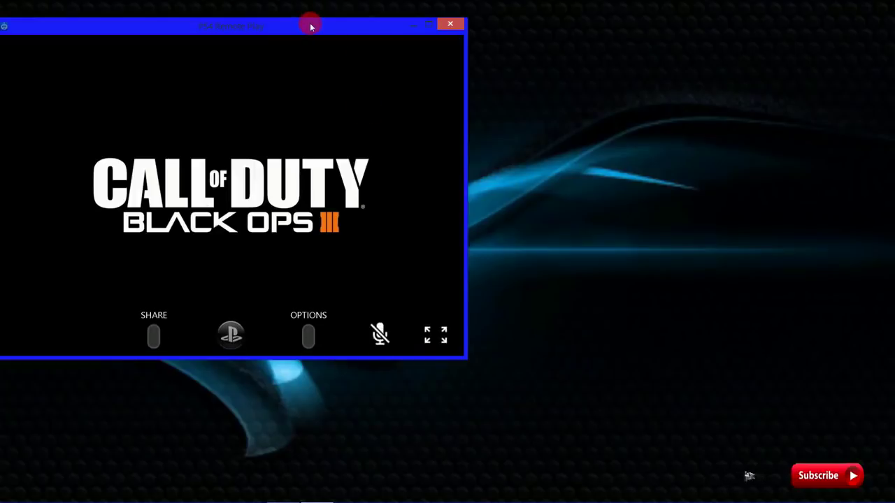
Enlarge the Remote Play stream to full screen and highlight Campaign in the Black Ops III main menu
{"action": "left_click_drag", "start_coordinate": [336, 37], "coordinate": [445, 2]}
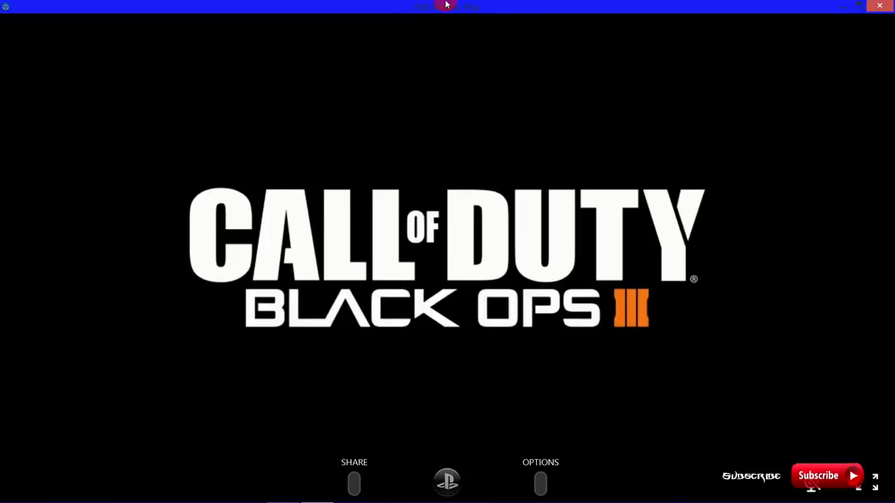
{"action": "left_click", "coordinate": [867, 487]}
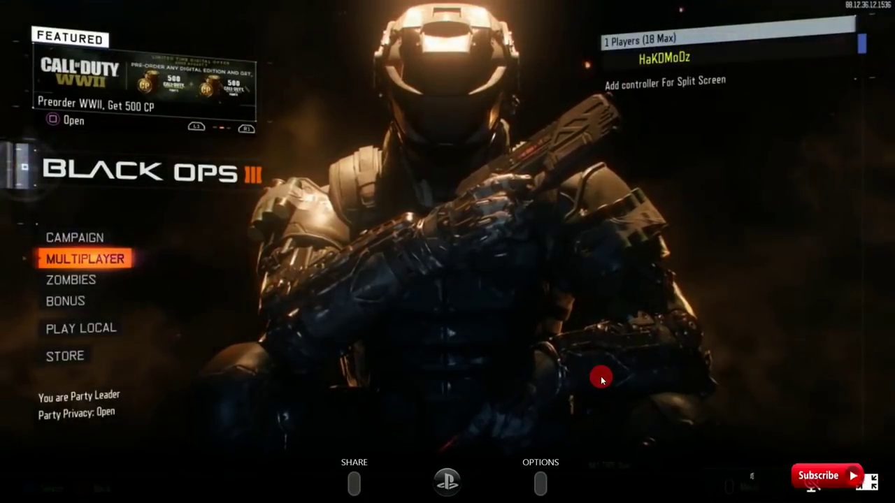
{"action": "key", "text": "Up"}
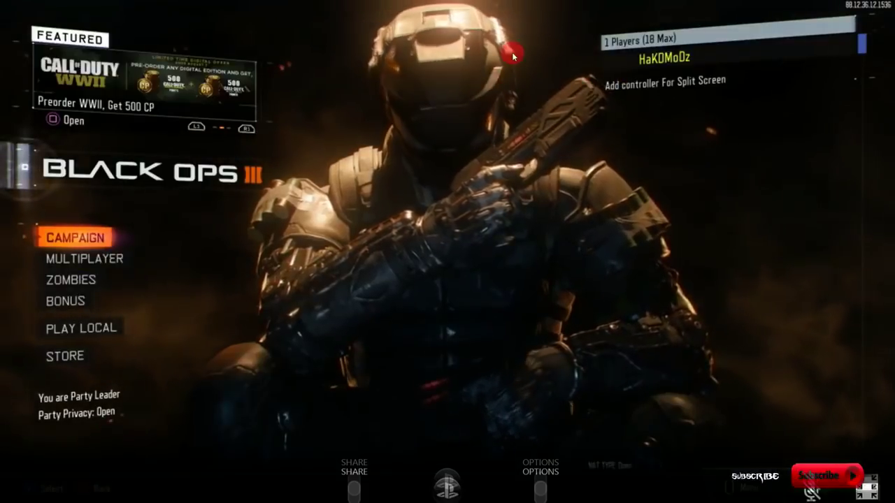
Take Remote Play out of full screen and enlarge the restored window downward and to the left around the game menu
{"action": "left_click", "coordinate": [868, 482]}
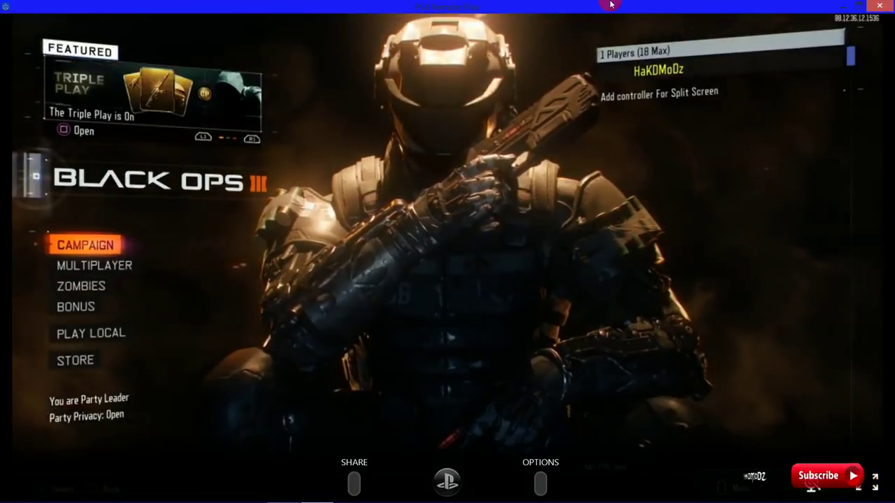
{"action": "double_click", "coordinate": [528, 28]}
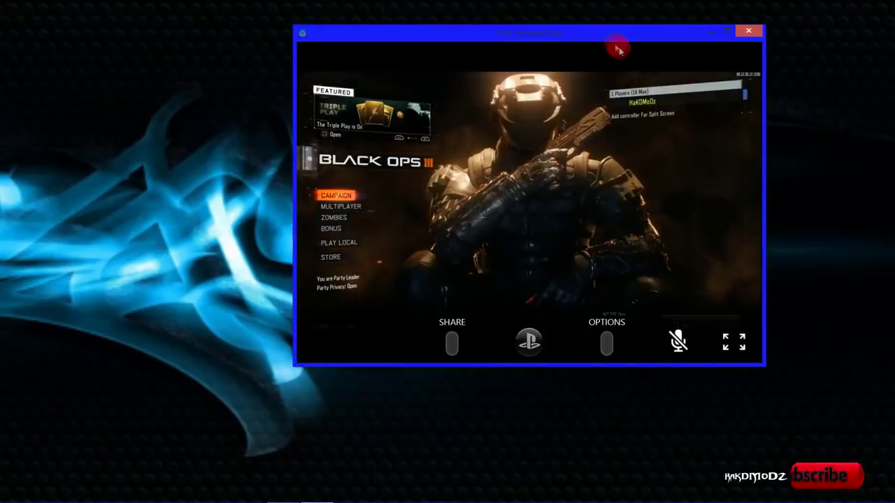
{"action": "left_click_drag", "start_coordinate": [755, 363], "coordinate": [744, 465]}
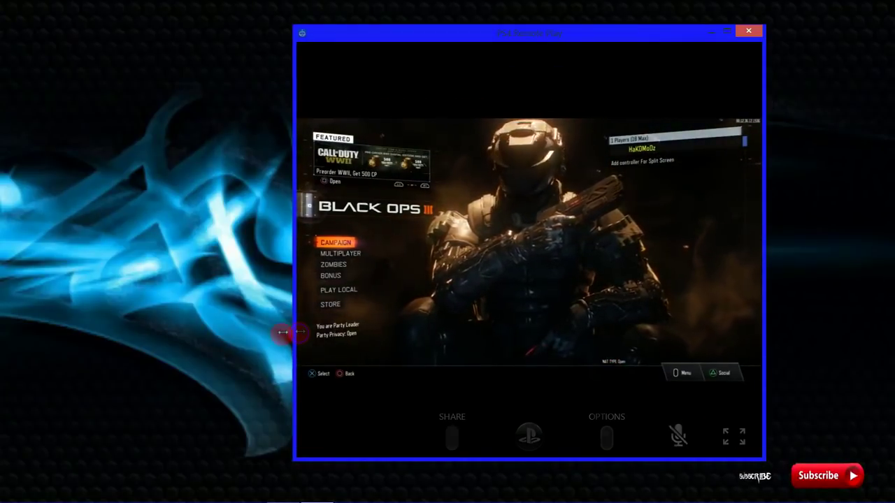
{"action": "left_click_drag", "start_coordinate": [286, 330], "coordinate": [7, 314]}
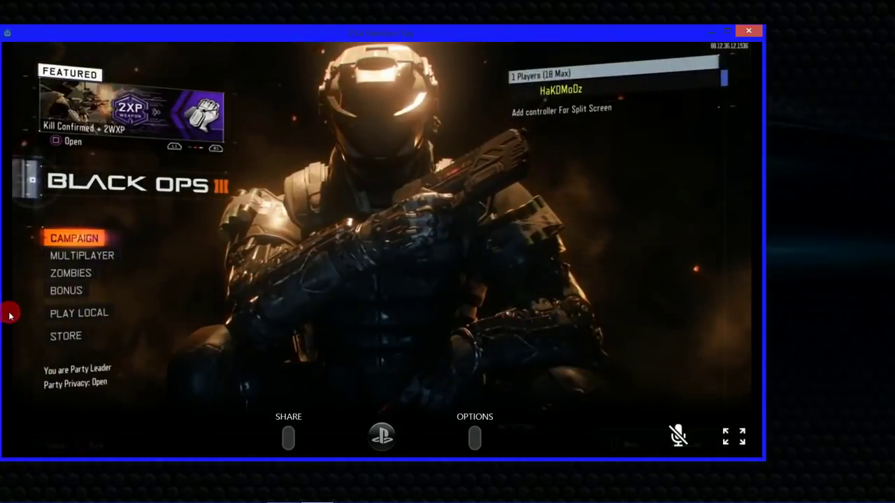